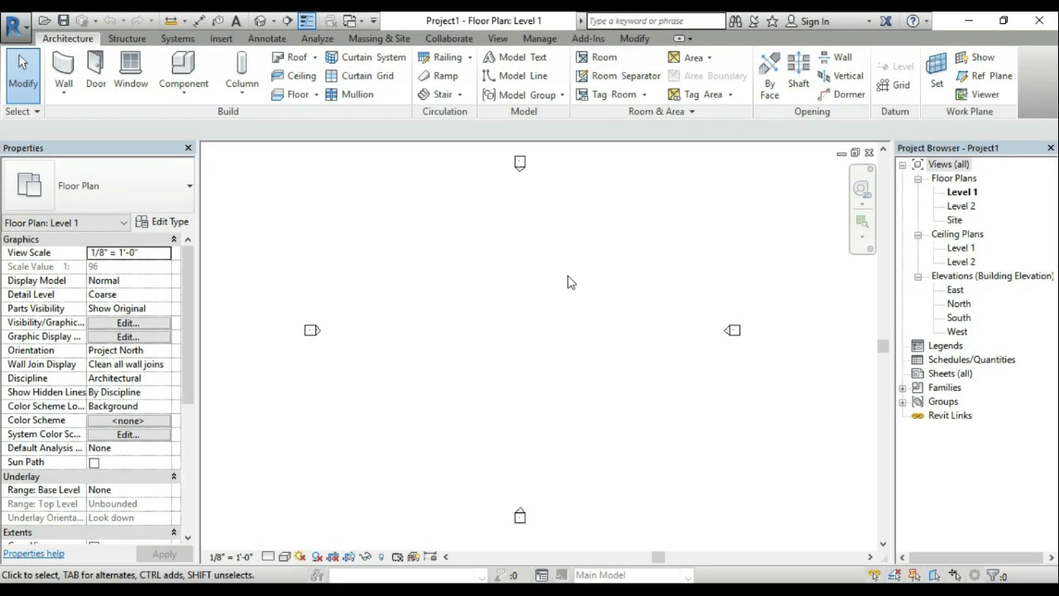
# - Draw a 25'-0" Generic 8" architectural wall on Level 1
pyautogui.click(72, 98)
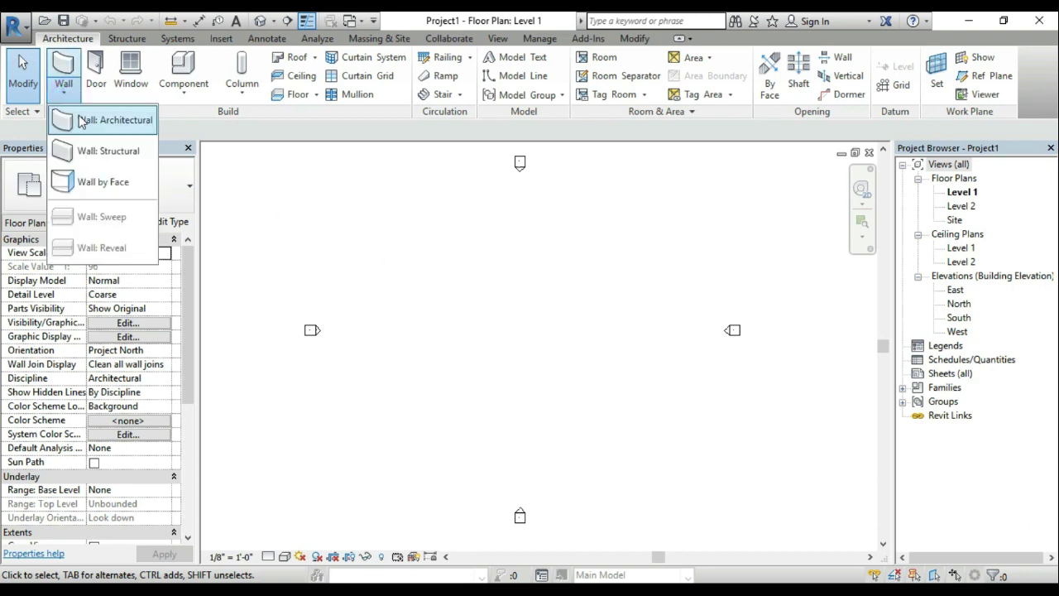
pyautogui.click(78, 116)
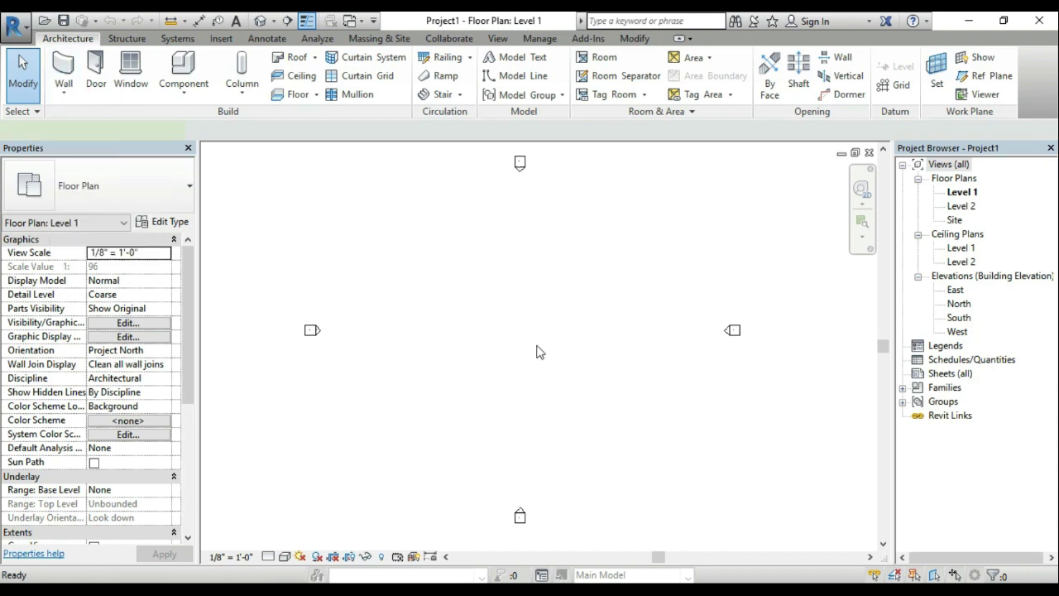
pyautogui.click(420, 342)
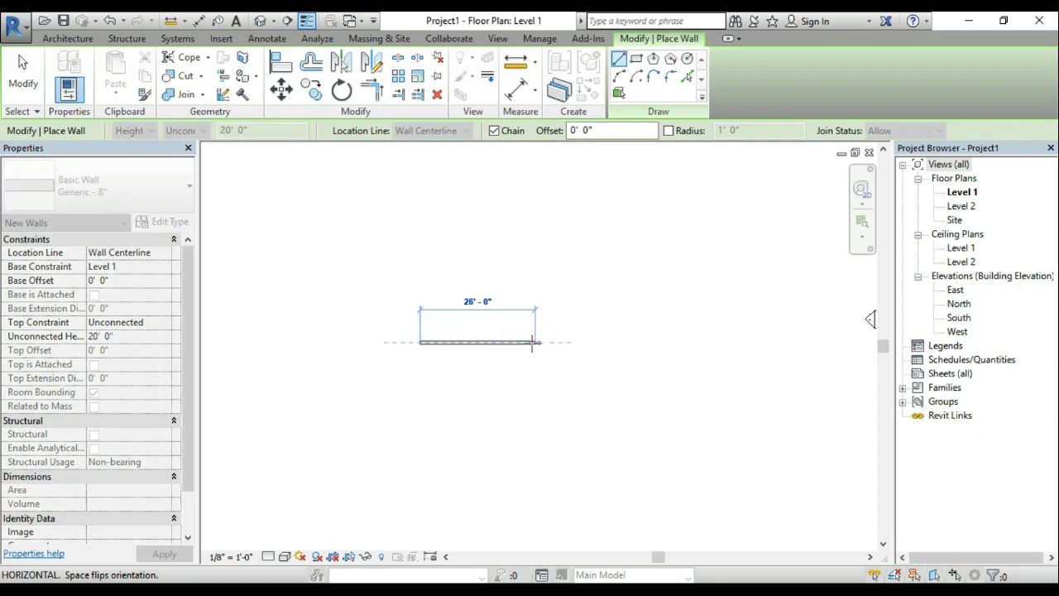
pyautogui.click(533, 342)
pyautogui.press('Escape')
pyautogui.press('Escape')
# - Set the wall's Top Constraint to Up to level: Level 2
pyautogui.moveTo(555, 308); pyautogui.dragTo(416, 380)
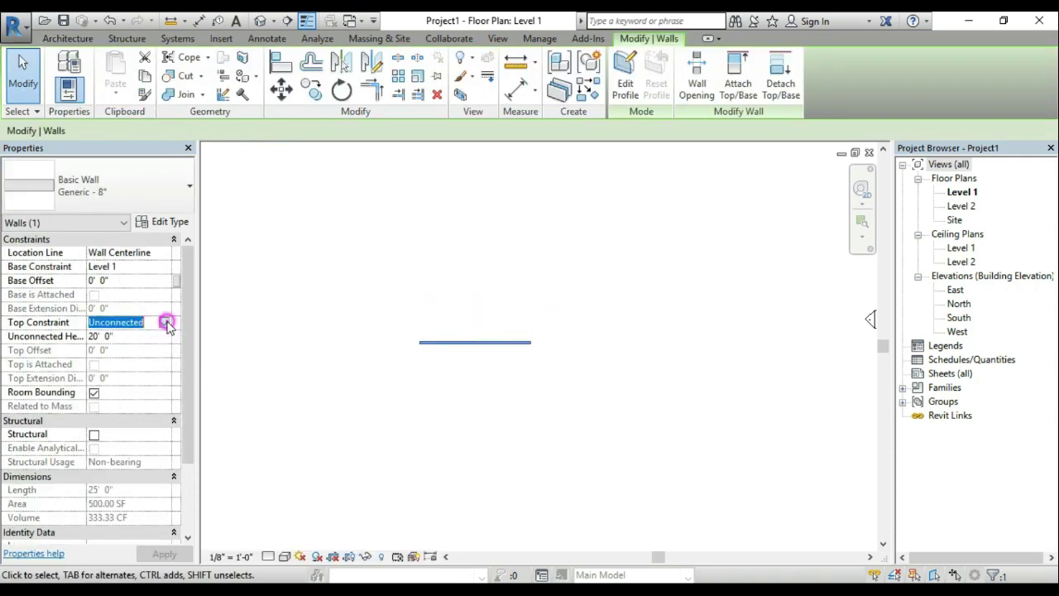
pyautogui.click(166, 322)
pyautogui.click(151, 358)
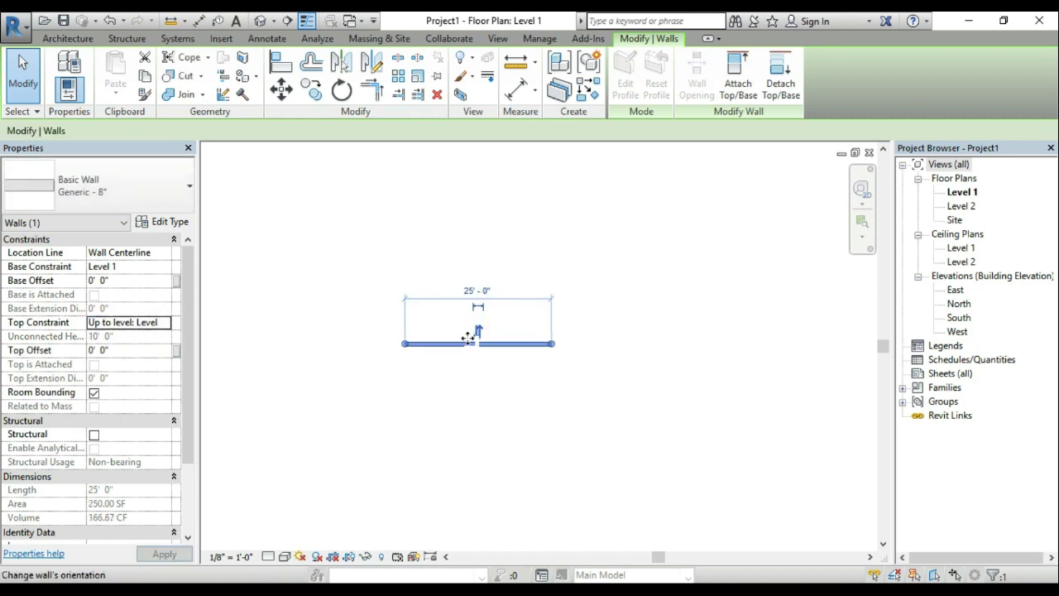
pyautogui.click(511, 372)
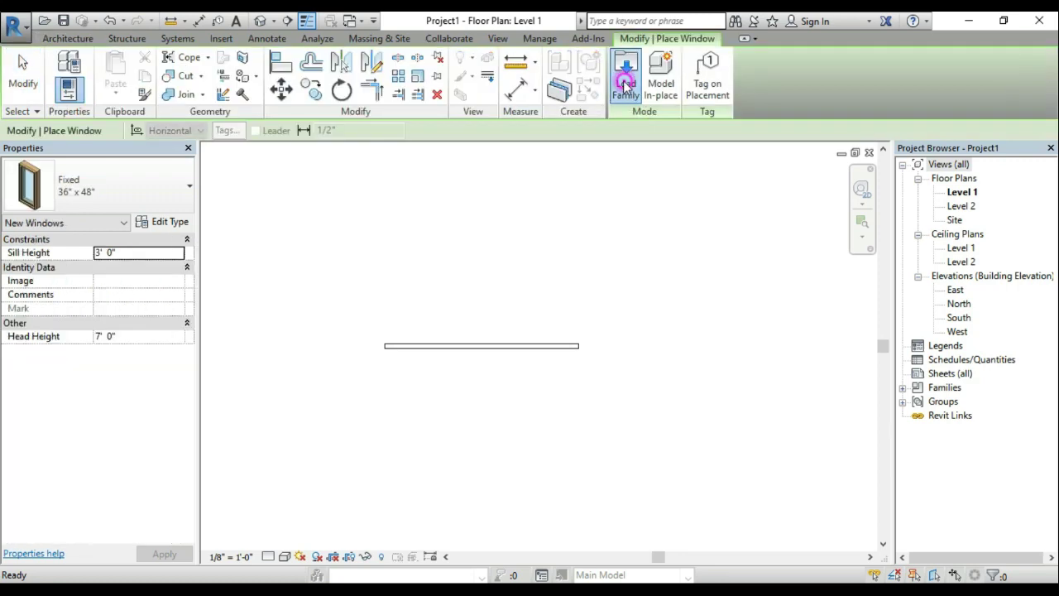
# - Load the M_Casement 3x3 with Trim window family and place it in the wall
pyautogui.click(625, 86)
pyautogui.moveTo(687, 203); pyautogui.dragTo(677, 348)
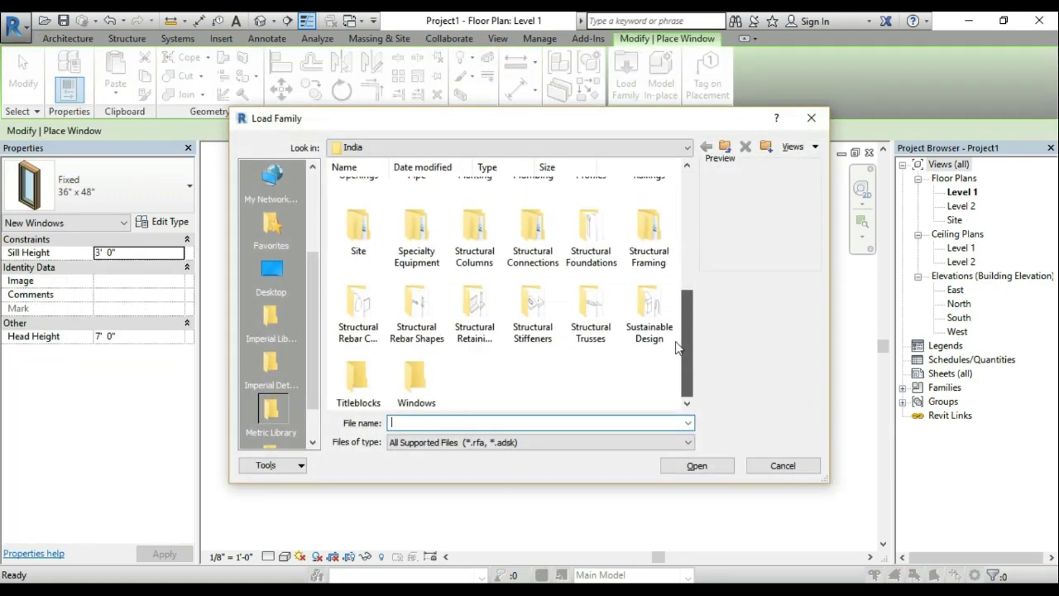
pyautogui.click(424, 385)
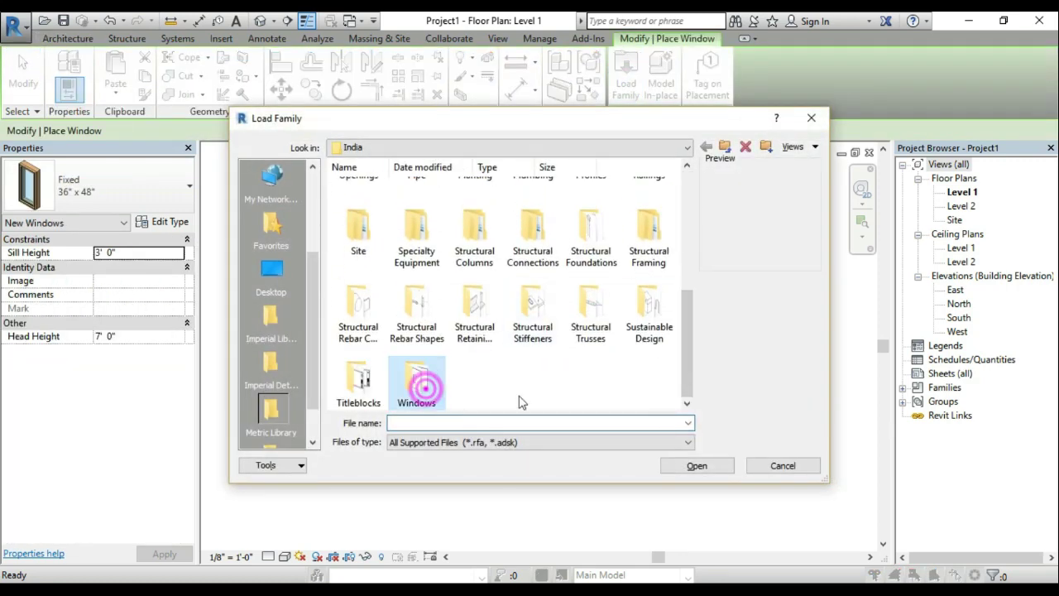
pyautogui.click(695, 465)
pyautogui.click(473, 214)
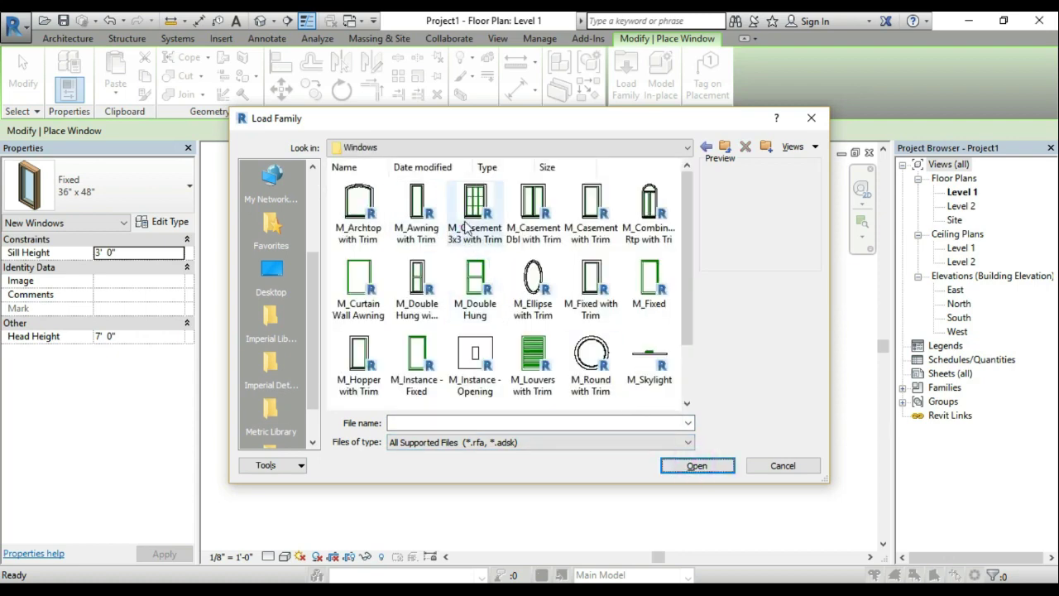
pyautogui.click(699, 463)
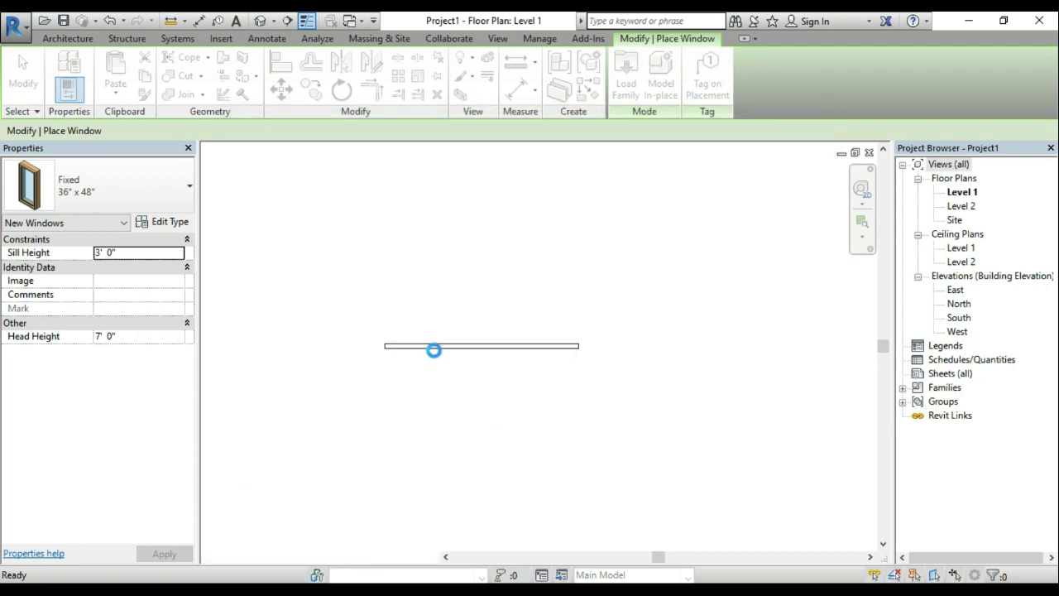
pyautogui.scroll(3, 431, 349)
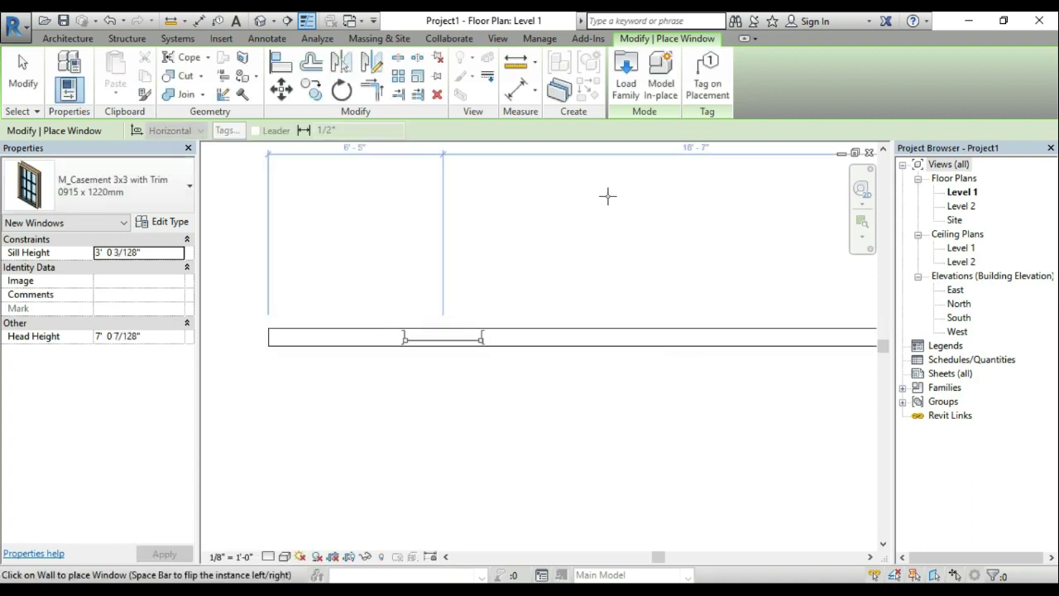
pyautogui.click(443, 337)
# - Load the M_Round with Trim window family and add it to the wall
pyautogui.click(626, 74)
pyautogui.scroll(-5, 497, 364)
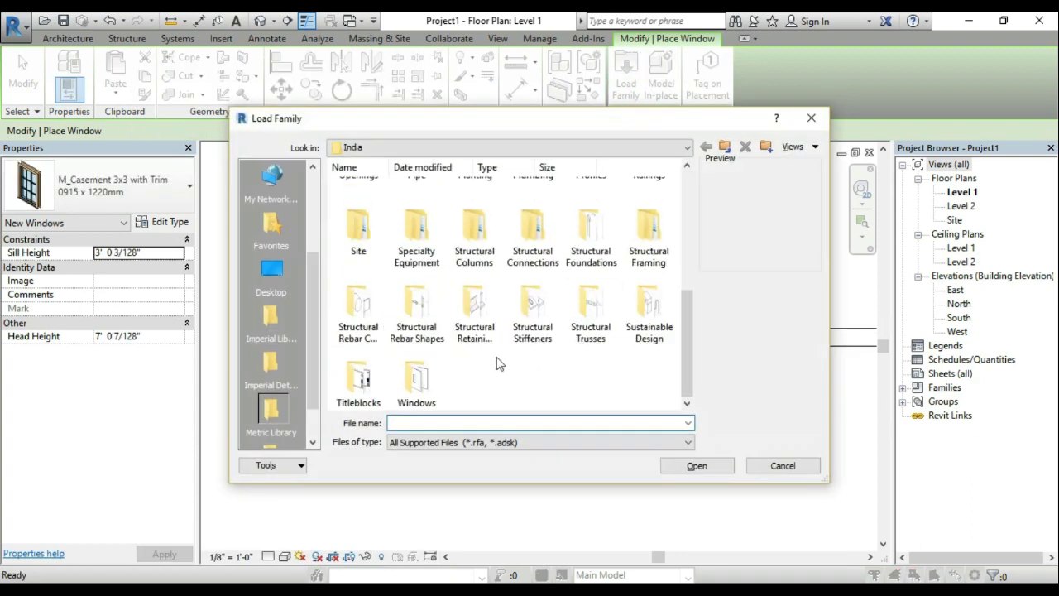
pyautogui.doubleClick(424, 381)
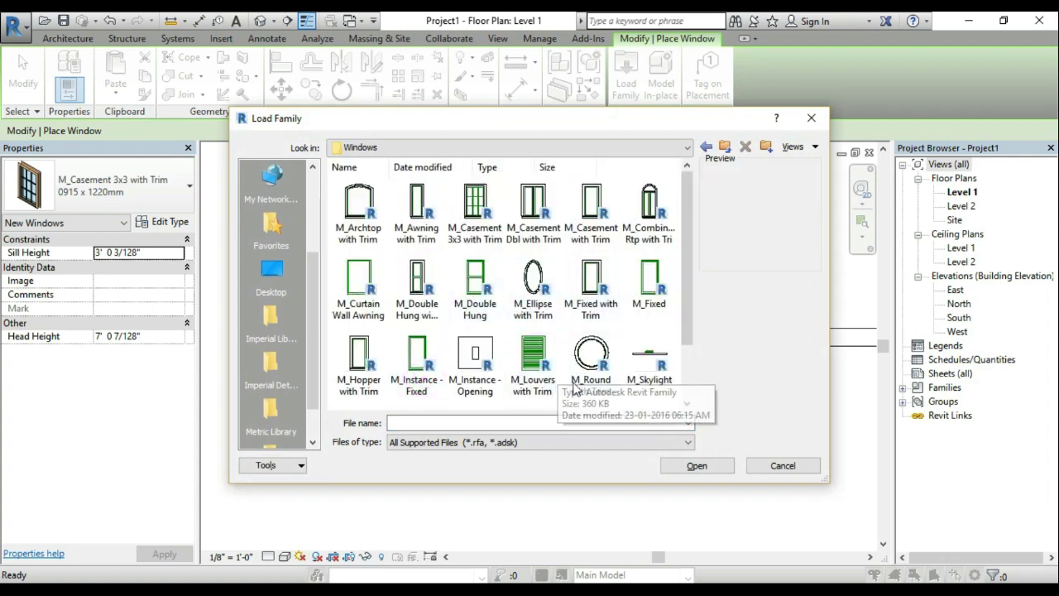
pyautogui.click(592, 349)
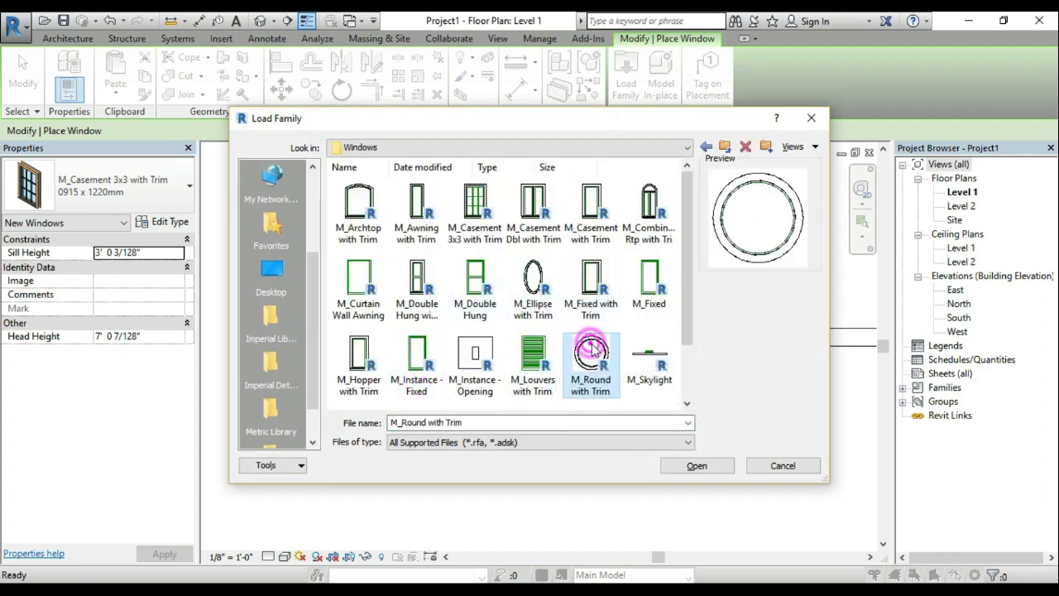
pyautogui.click(690, 465)
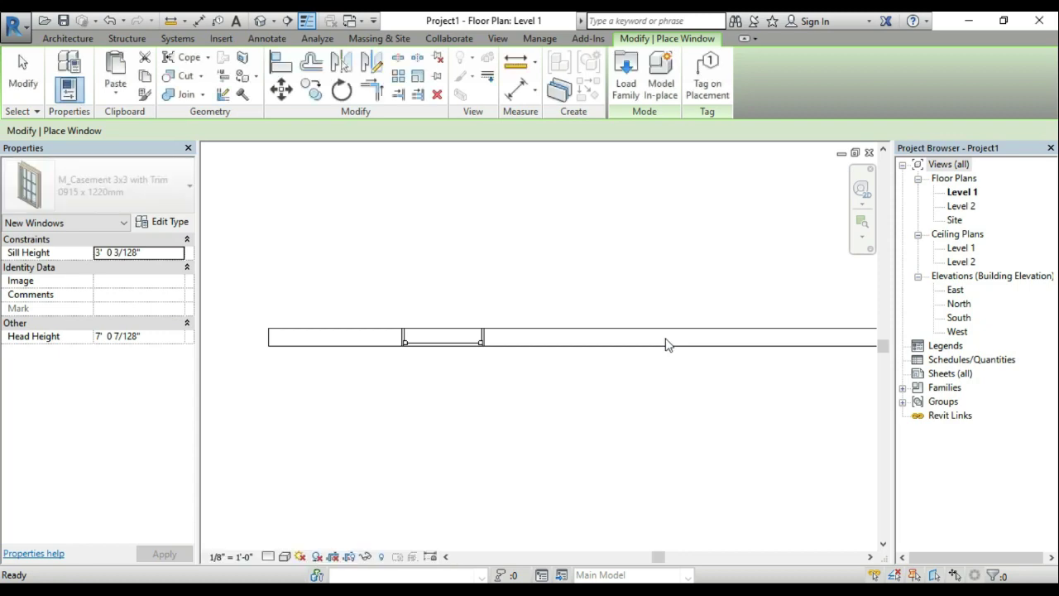
pyautogui.moveTo(546, 371); pyautogui.dragTo(380, 388, button='middle')
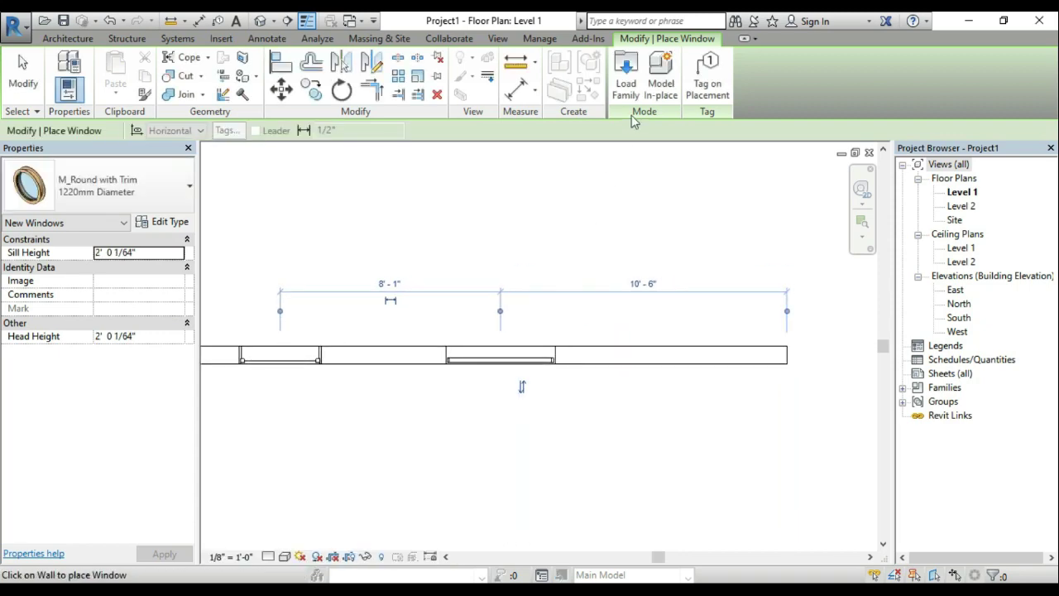
# - Load the M_Combination Rtp with Trim window family and place it in the wall
pyautogui.click(626, 79)
pyautogui.moveTo(686, 266); pyautogui.dragTo(652, 377)
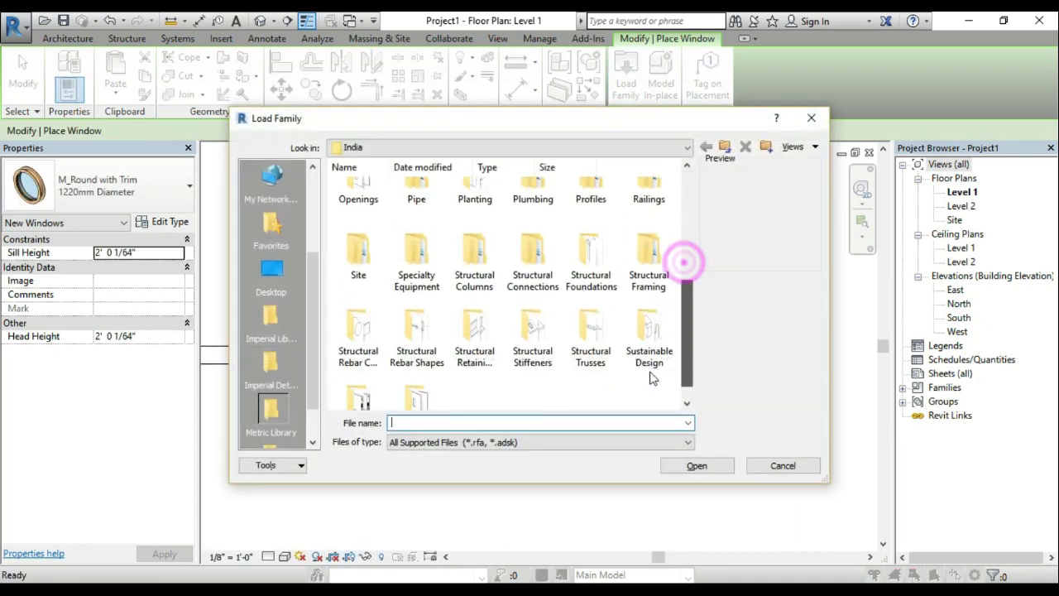
pyautogui.doubleClick(424, 396)
pyautogui.click(645, 209)
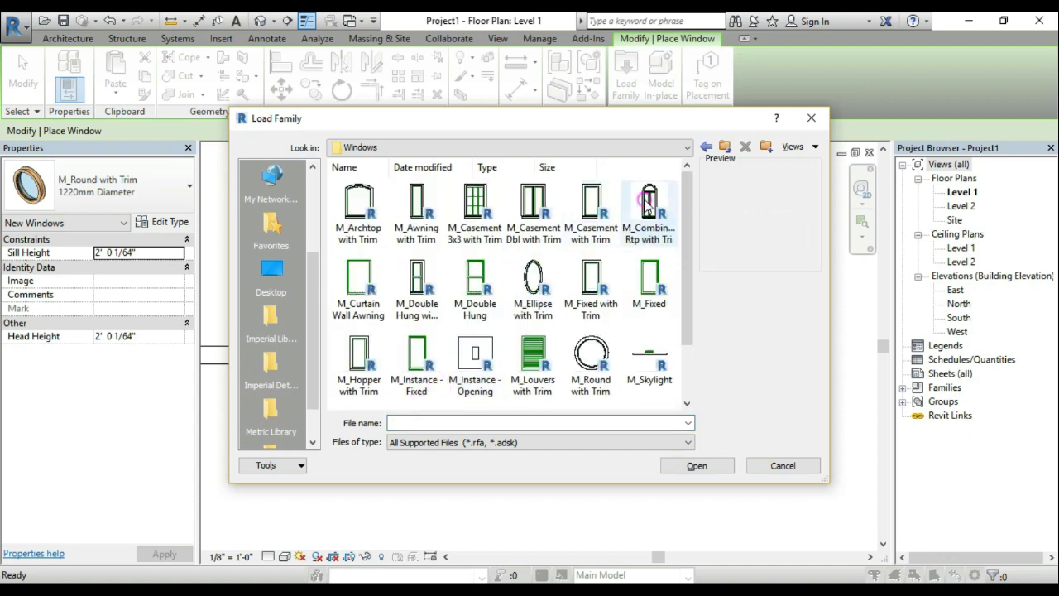
pyautogui.click(703, 459)
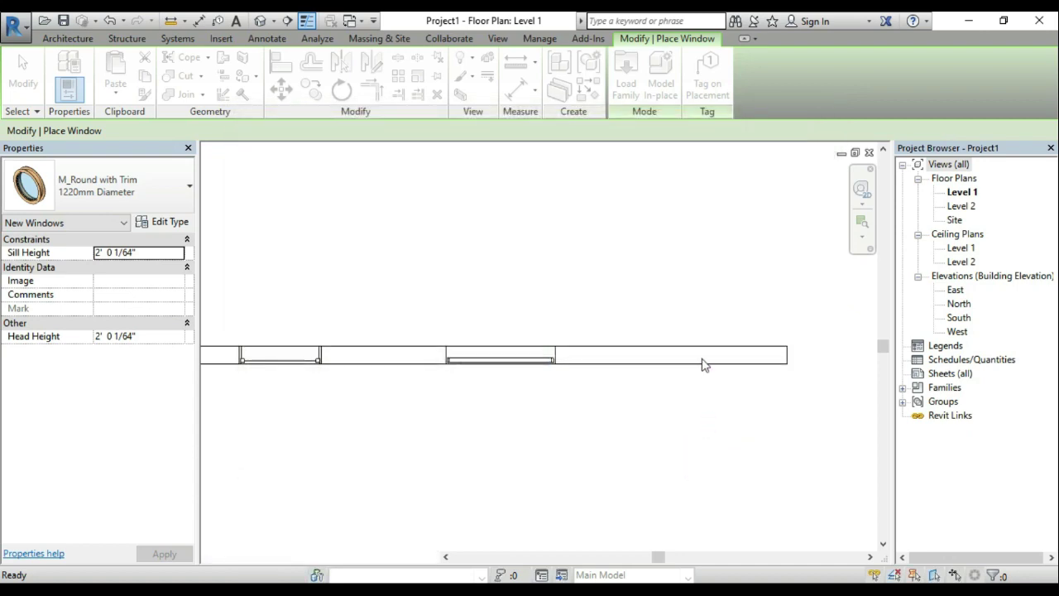
pyautogui.click(677, 358)
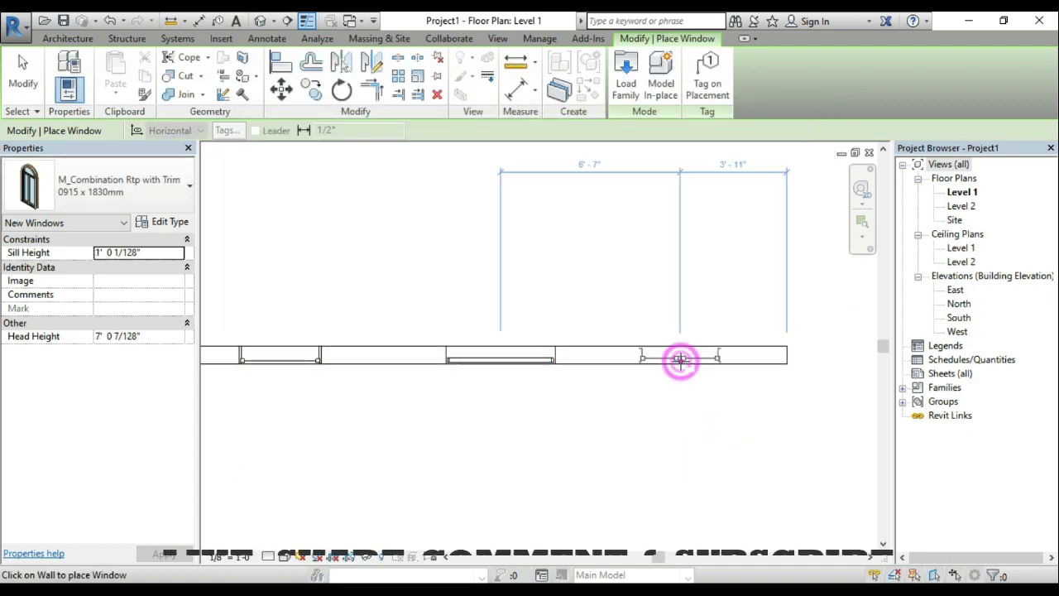
pyautogui.press('Escape')
pyautogui.press('Escape')
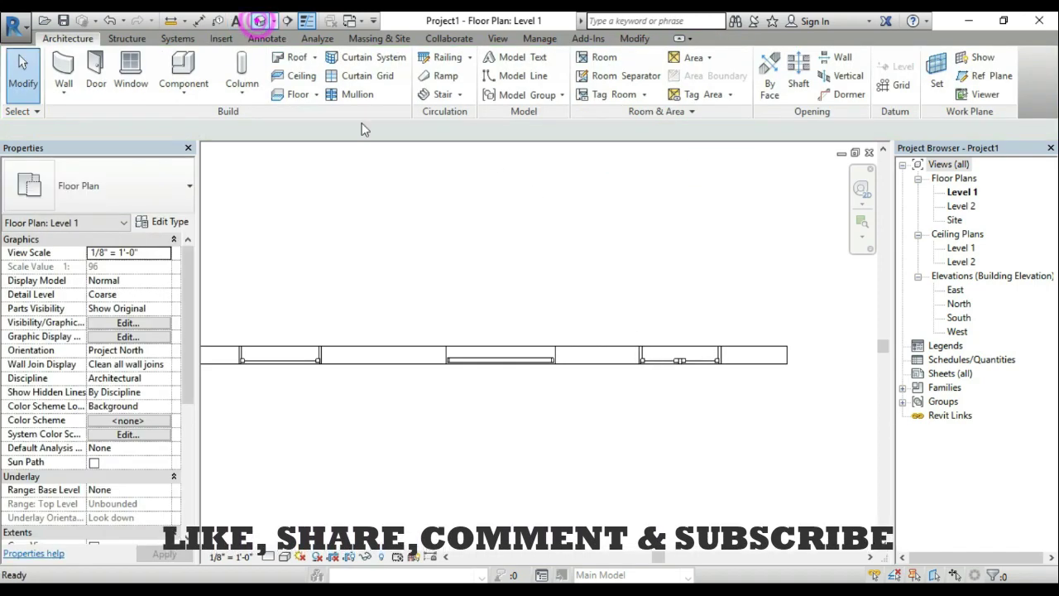
# - Show the default 3D view in Realistic visual style, orbited toward the wall's front
pyautogui.click(260, 21)
pyautogui.click(283, 557)
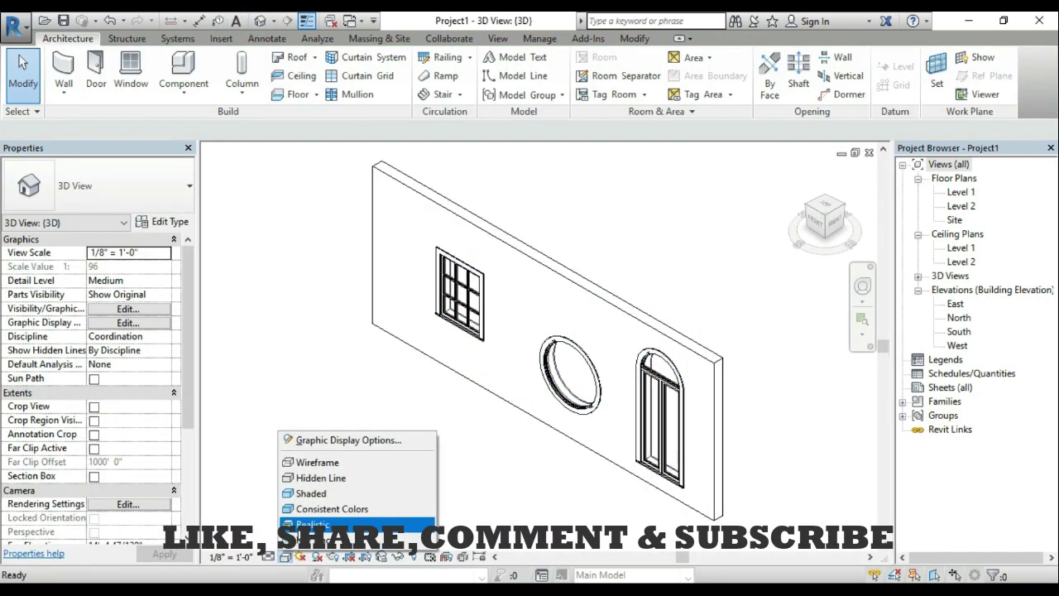
pyautogui.click(296, 521)
pyautogui.moveTo(449, 428)
pyautogui.keyDown('shift'); pyautogui.mouseDown(button='middle')
pyautogui.moveTo(612, 301)
pyautogui.moveTo(558, 300)
pyautogui.mouseUp(button='middle'); pyautogui.keyUp('shift')
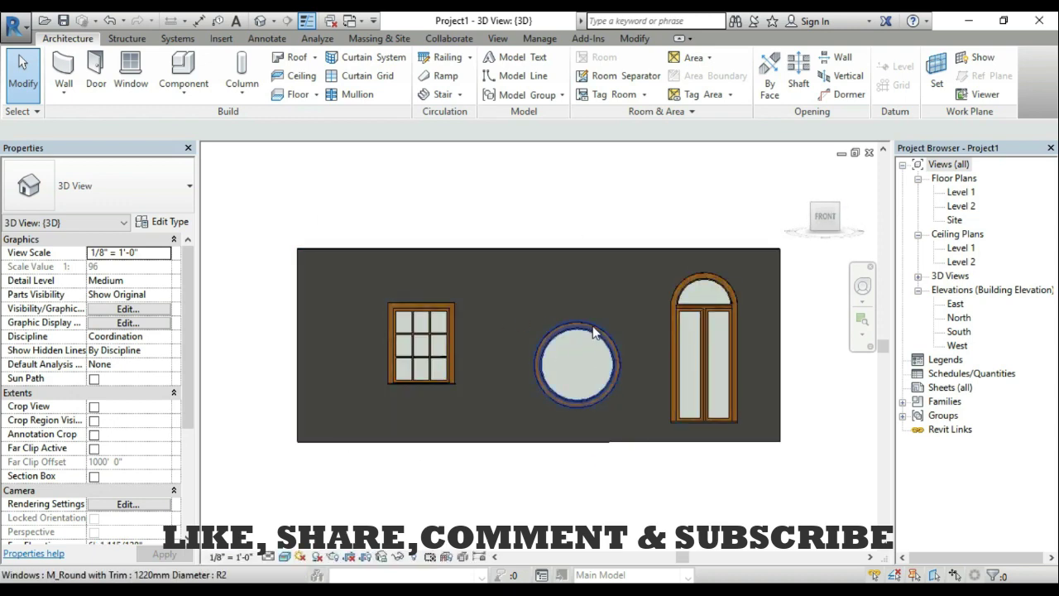
# - Raise the round window's Sill Height to 3'
pyautogui.scroll(1, 579, 381)
pyautogui.scroll(1, 584, 406)
pyautogui.click(561, 345)
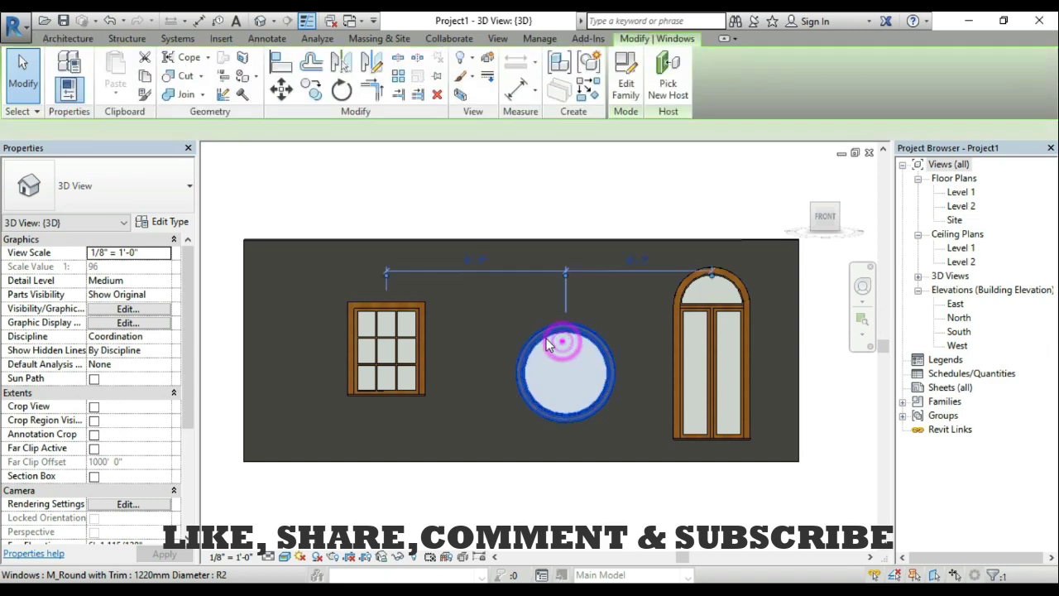
pyautogui.write('3')
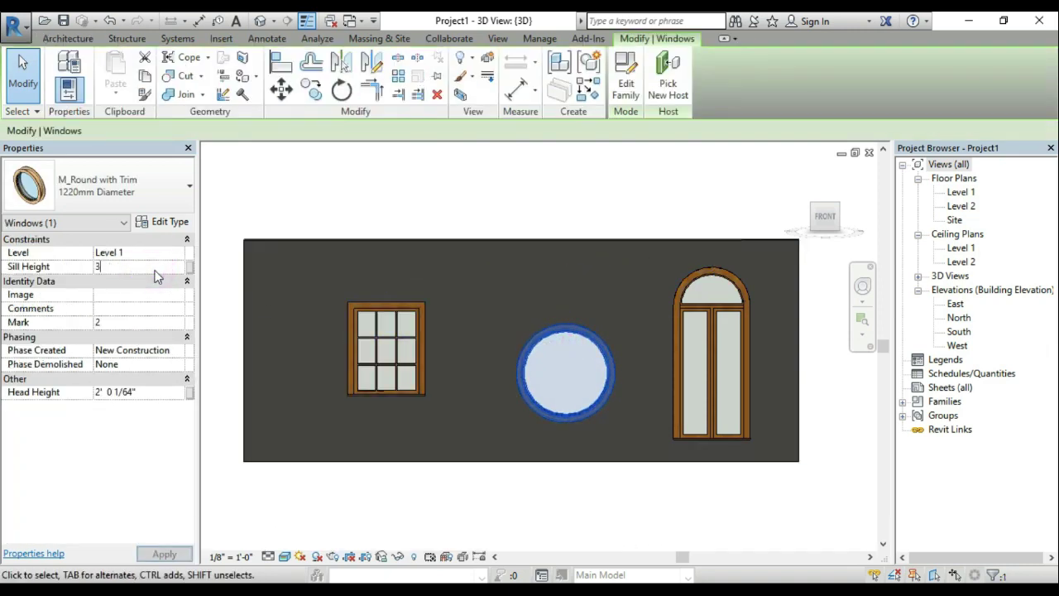
pyautogui.press('Return')
pyautogui.press('Escape')
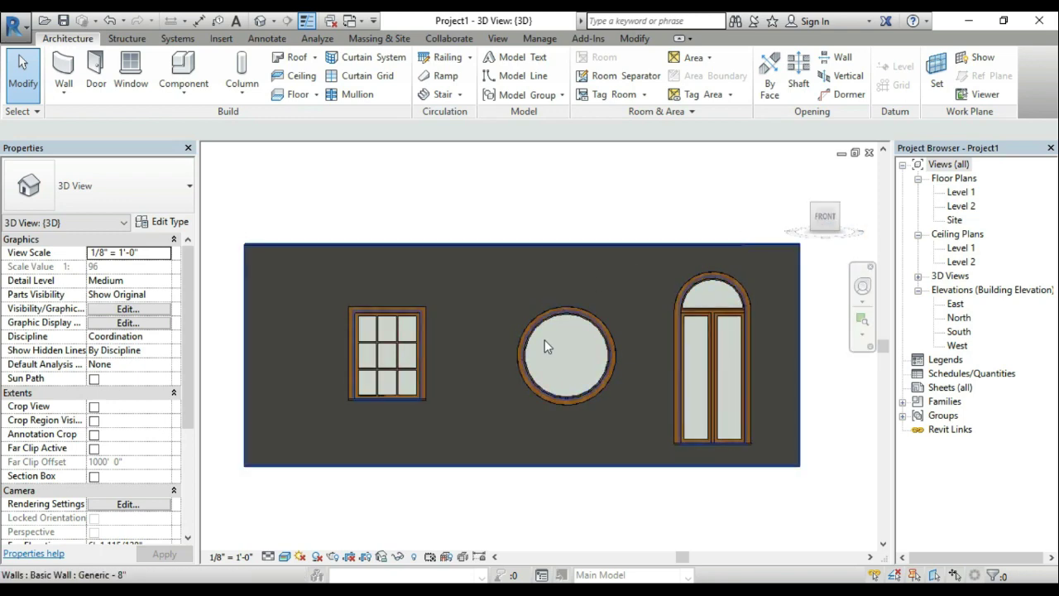
# - Orbit to the ViewCube FRONT face, nudge the view left, and bring up the Roof options
pyautogui.scroll(-2, 542, 352)
pyautogui.moveTo(494, 377)
pyautogui.keyDown('shift'); pyautogui.mouseDown(button='middle')
pyautogui.moveTo(613, 393)
pyautogui.moveTo(461, 325)
pyautogui.mouseUp(button='middle'); pyautogui.keyUp('shift')
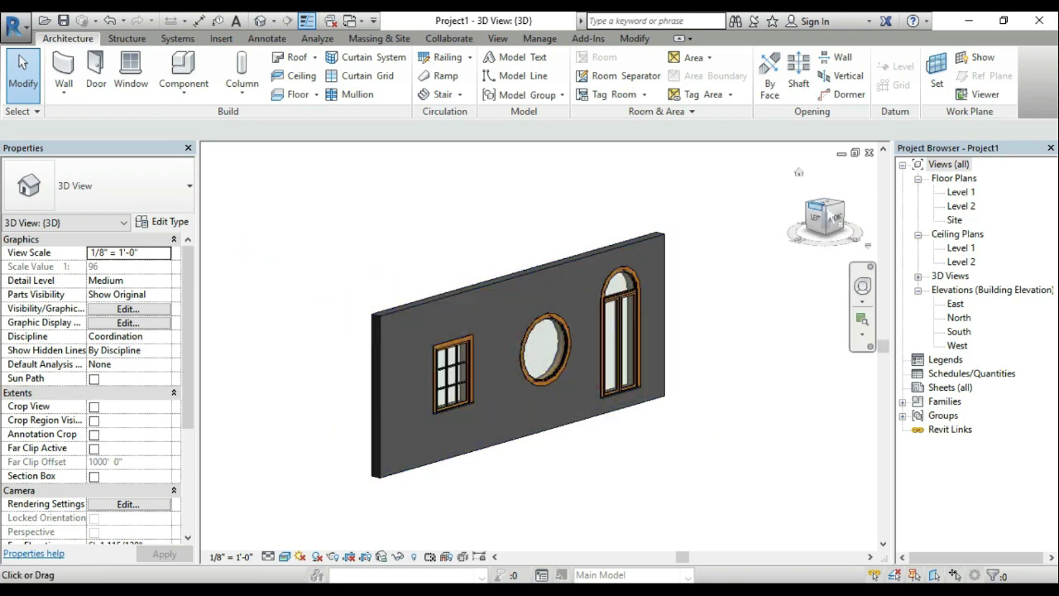
pyautogui.moveTo(765, 289)
pyautogui.keyDown('shift'); pyautogui.mouseDown(button='middle')
pyautogui.moveTo(775, 293)
pyautogui.moveTo(827, 199)
pyautogui.moveTo(860, 219)
pyautogui.mouseUp(button='middle'); pyautogui.keyUp('shift')
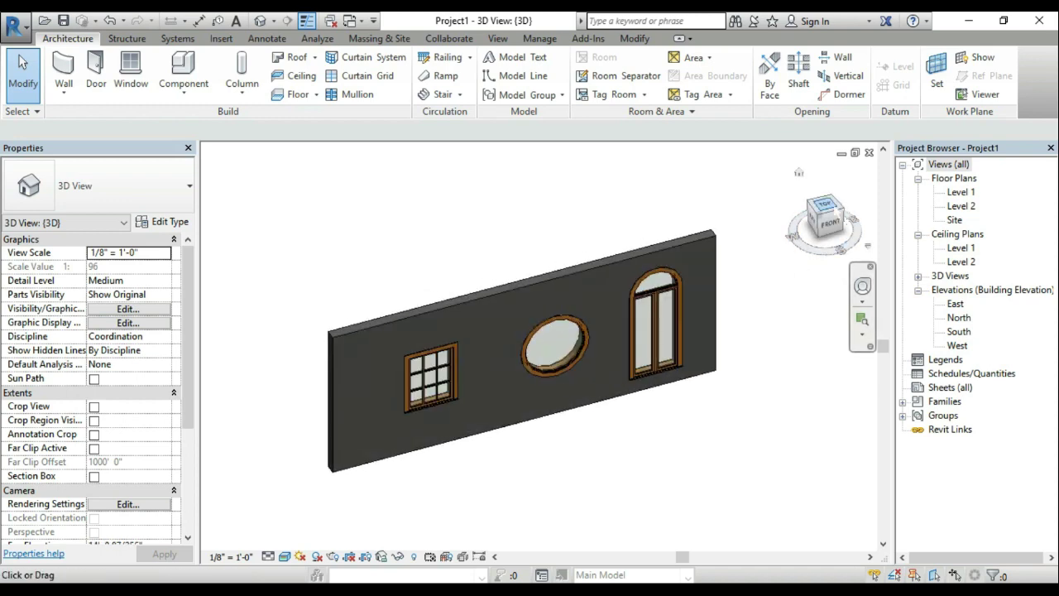
pyautogui.moveTo(834, 217)
pyautogui.mouseDown()
pyautogui.moveTo(825, 229)
pyautogui.moveTo(493, 248)
pyautogui.mouseUp()
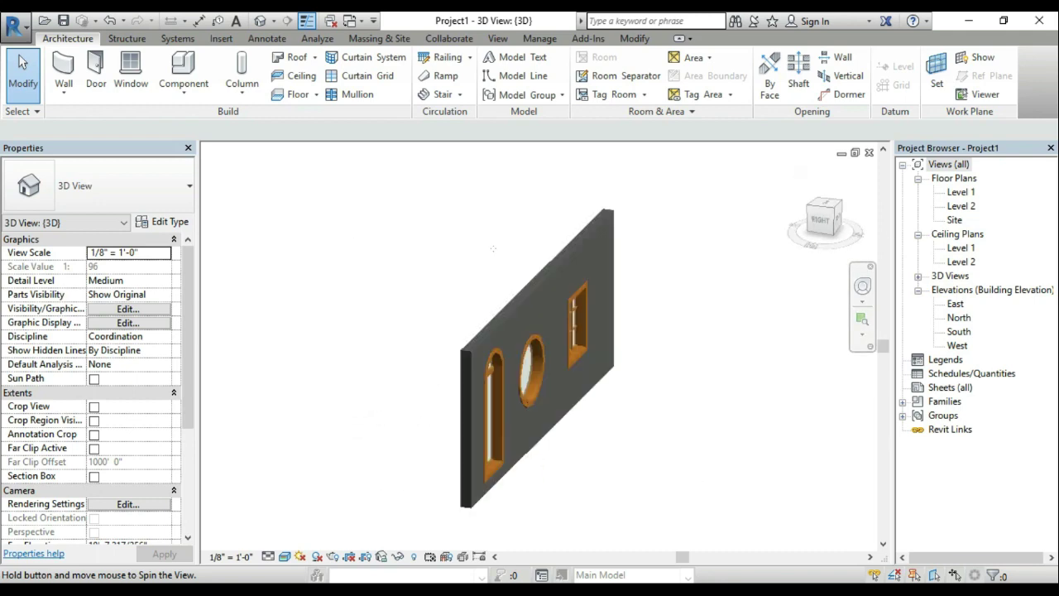
pyautogui.moveTo(493, 249); pyautogui.dragTo(667, 277)
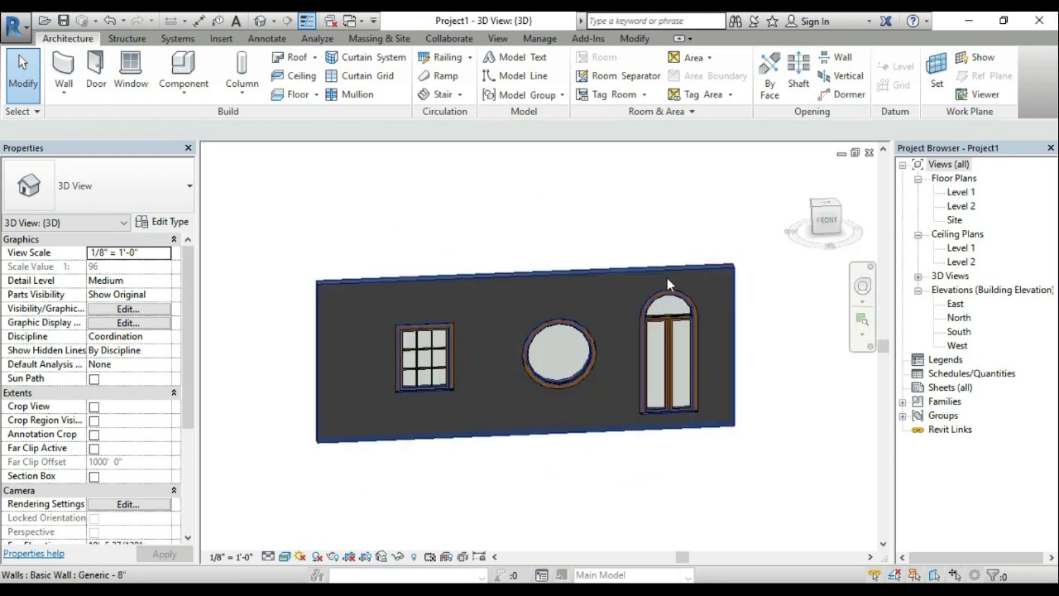
pyautogui.click(828, 222)
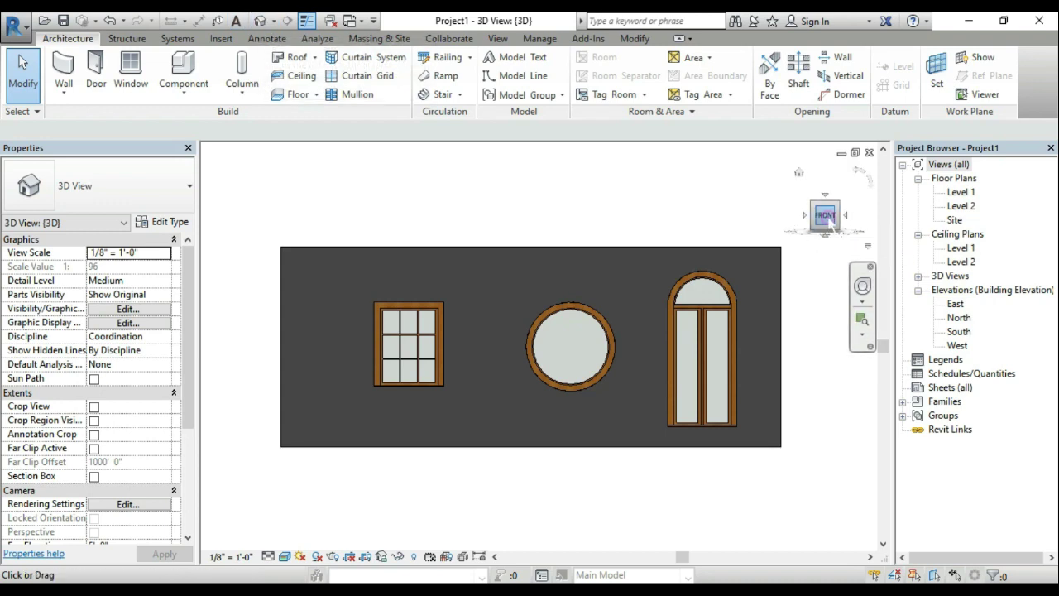
pyautogui.click(827, 218)
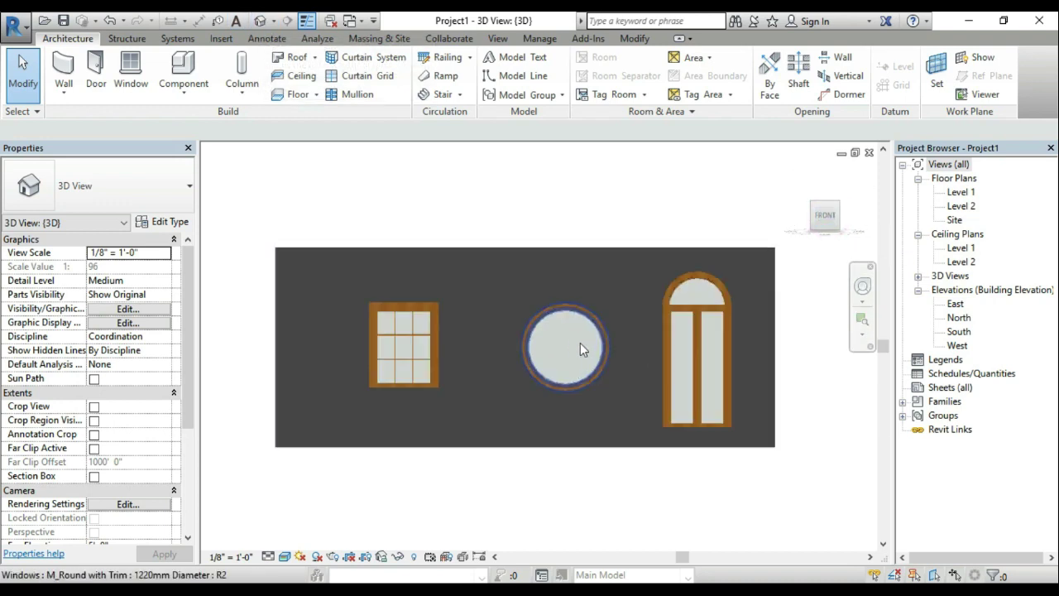
pyautogui.moveTo(580, 343); pyautogui.dragTo(566, 341, button='middle')
pyautogui.click(315, 58)
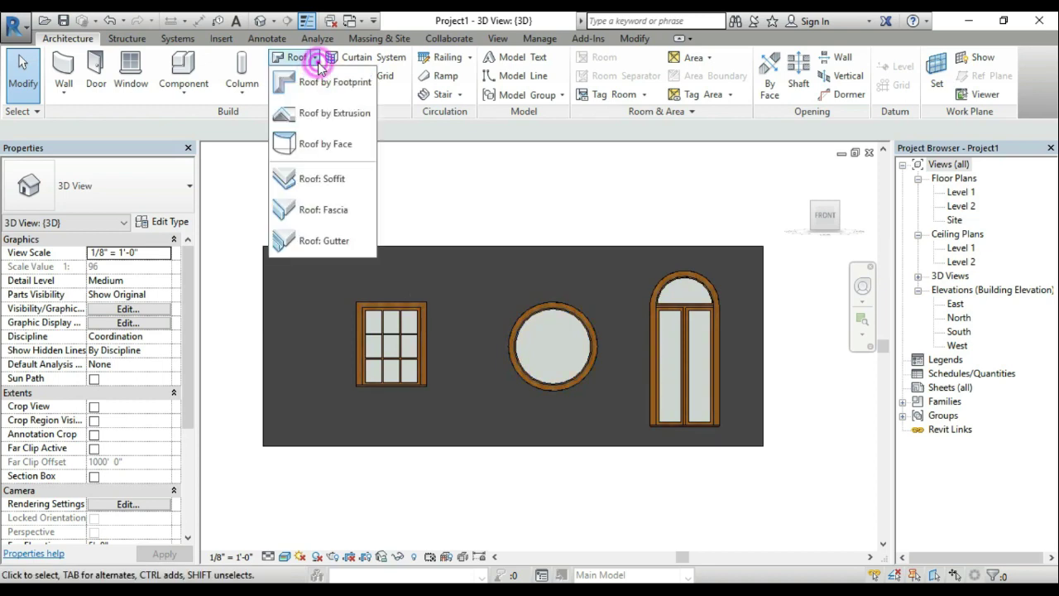
# - Start a Roof by Extrusion sketched on the wall face, referenced to Level 1 at 0' 0" offset
pyautogui.click(331, 113)
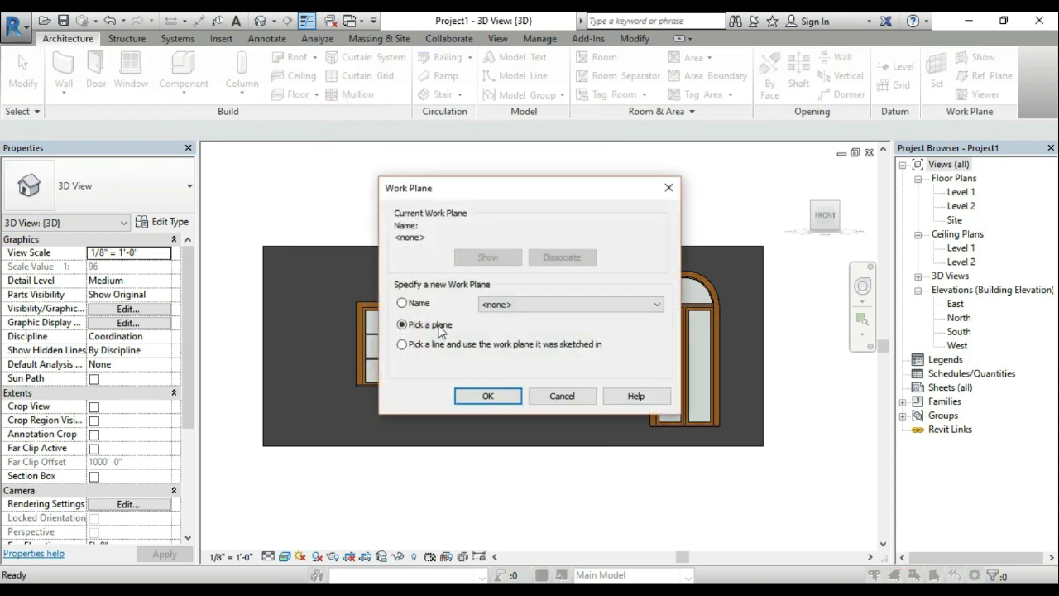
pyautogui.click(485, 400)
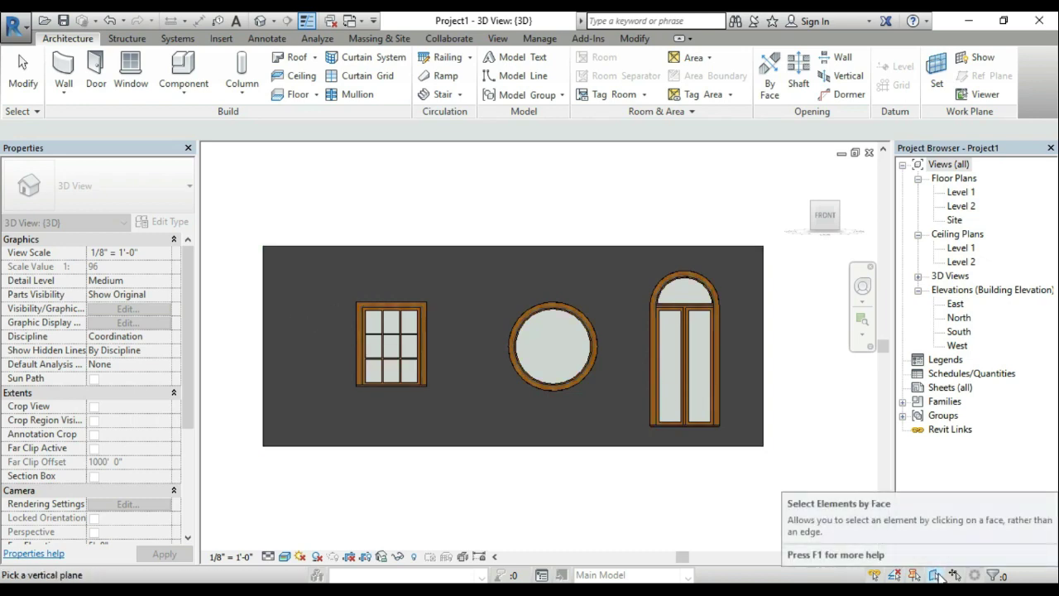
pyautogui.press('Escape')
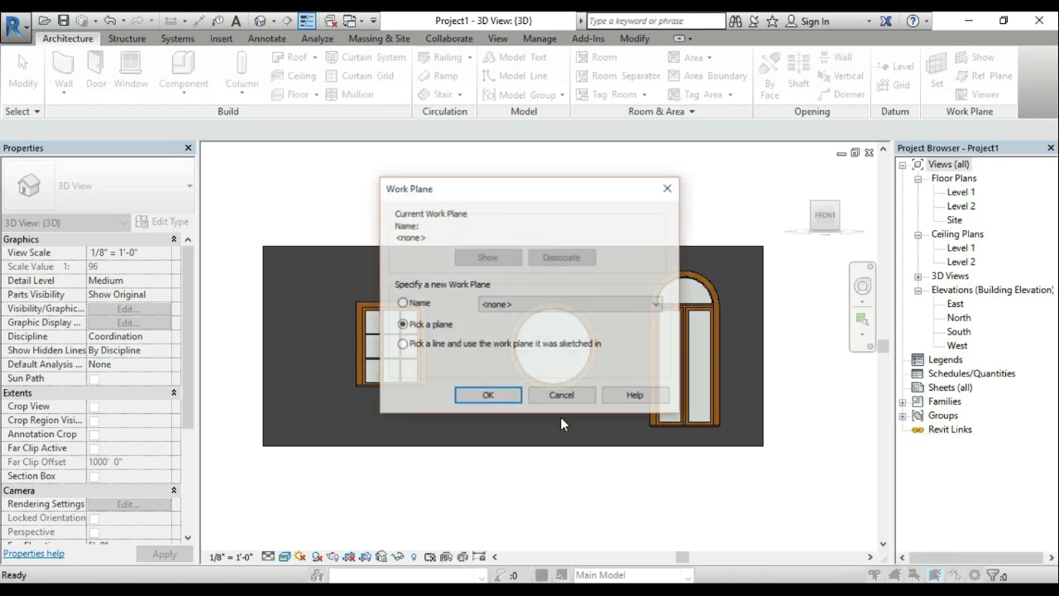
pyautogui.click(482, 394)
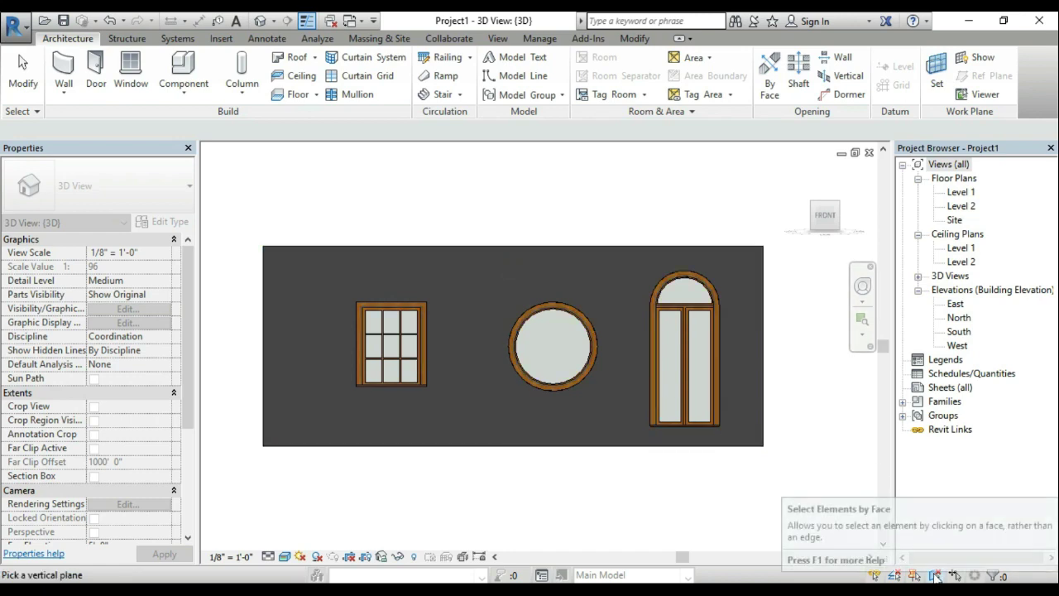
pyautogui.click(935, 574)
pyautogui.click(461, 396)
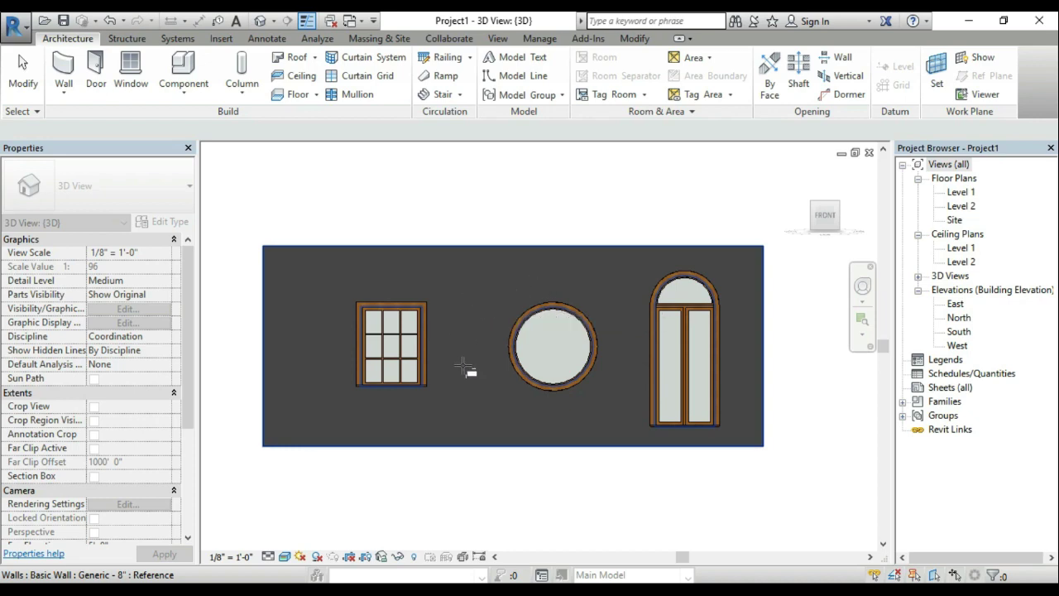
pyautogui.click(480, 314)
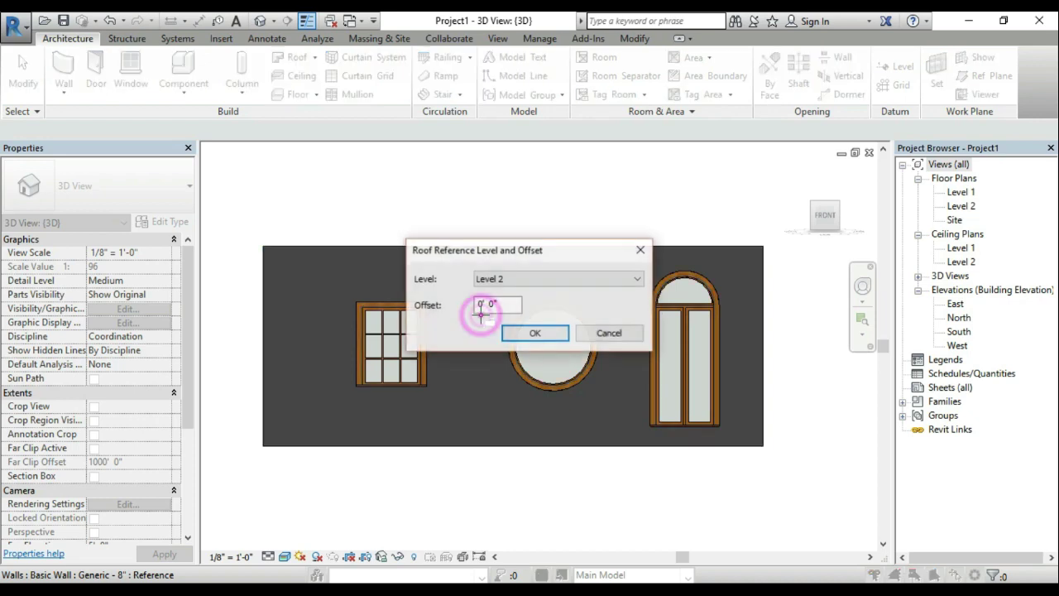
pyautogui.click(512, 279)
pyautogui.click(498, 294)
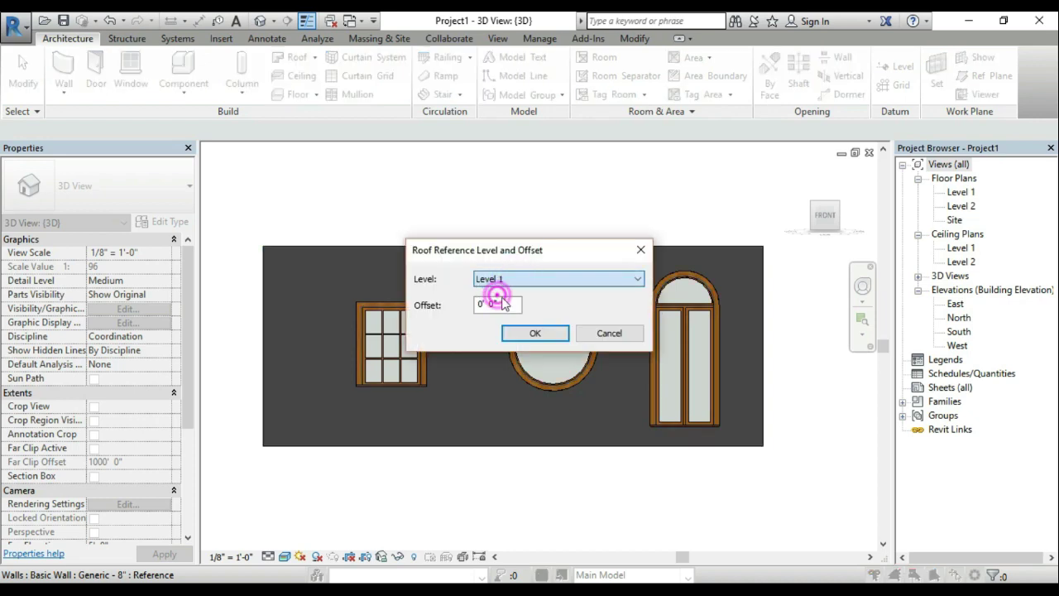
pyautogui.click(533, 333)
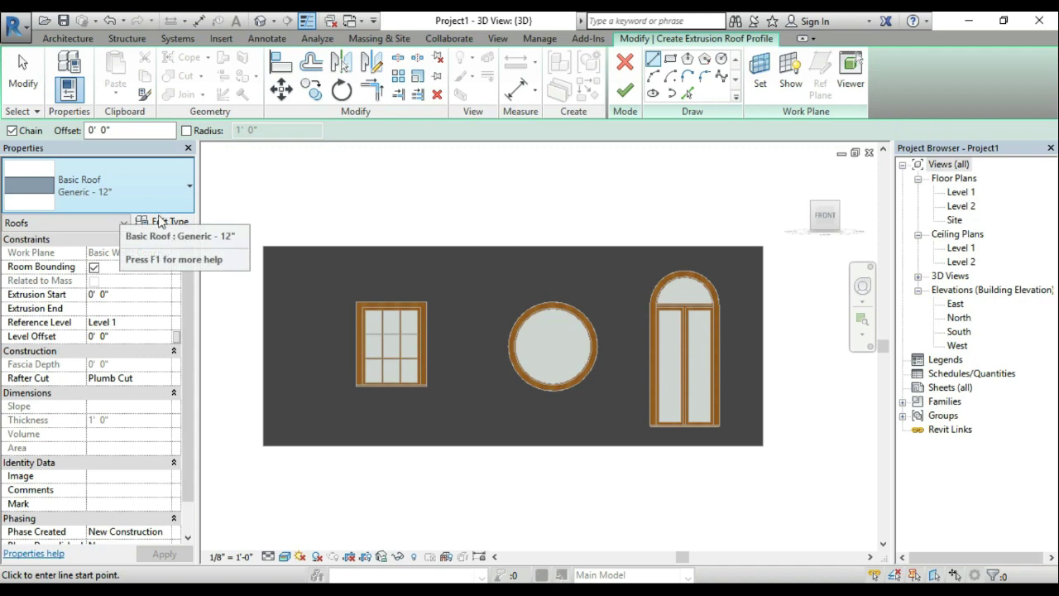
# - Duplicate the roof type as Generic - 2" with a 2" thick structural layer
pyautogui.click(159, 222)
pyautogui.click(652, 131)
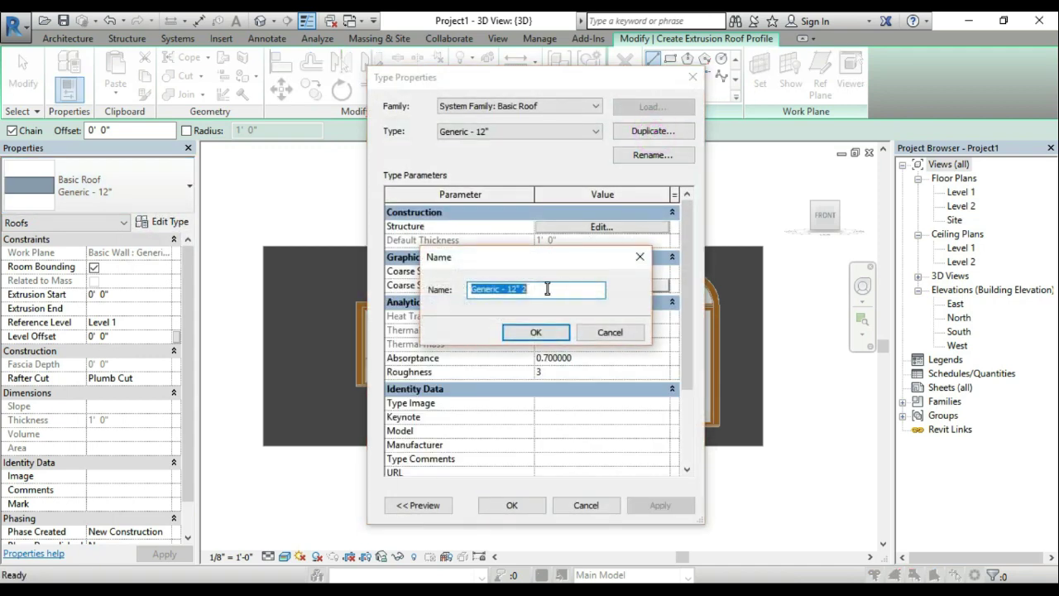
pyautogui.write('2"')
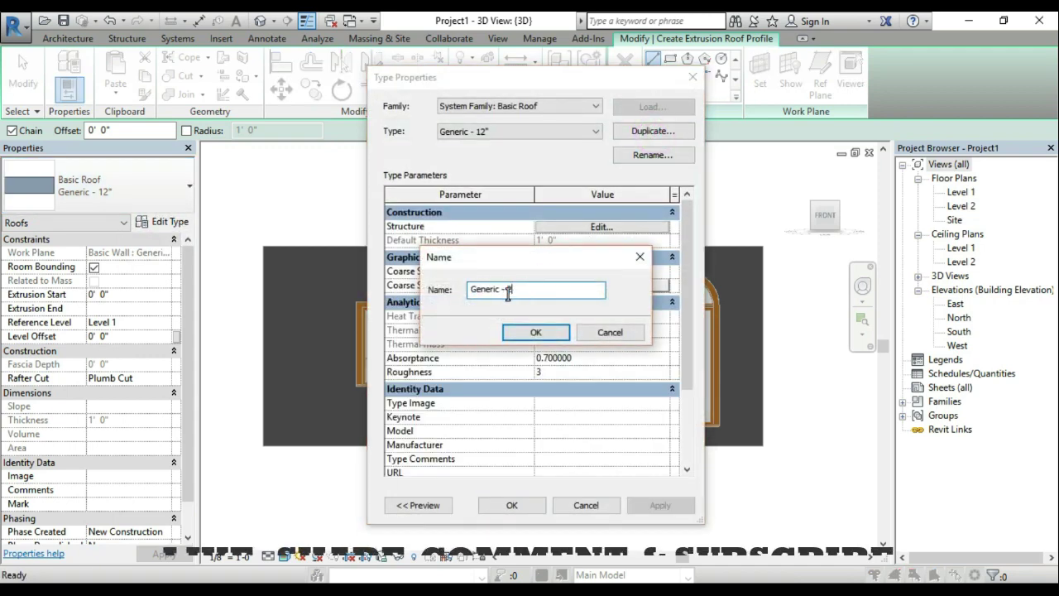
pyautogui.click(537, 329)
pyautogui.click(601, 227)
pyautogui.write('2"')
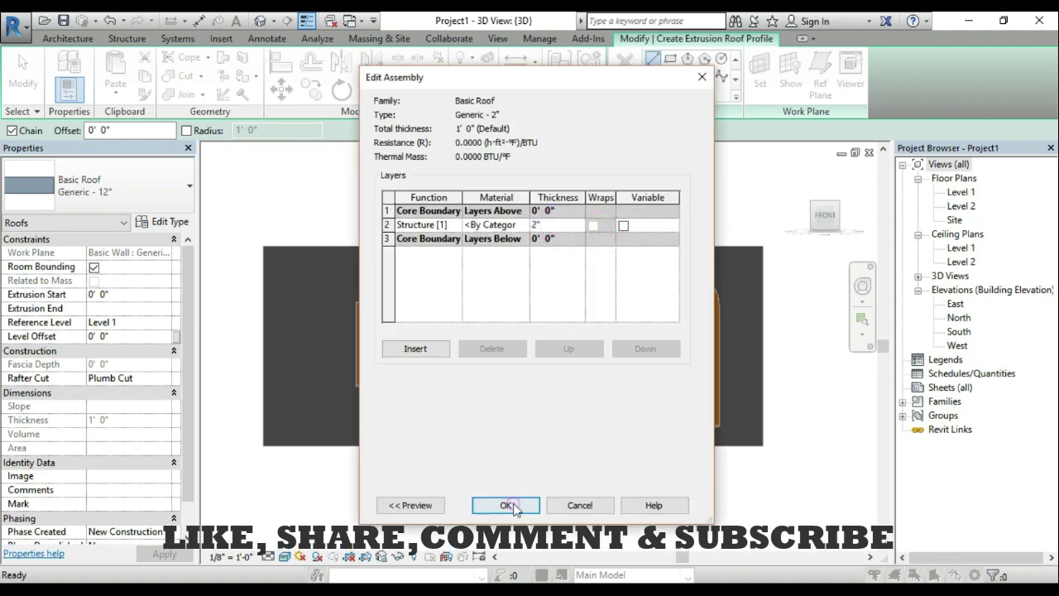
pyautogui.click(509, 504)
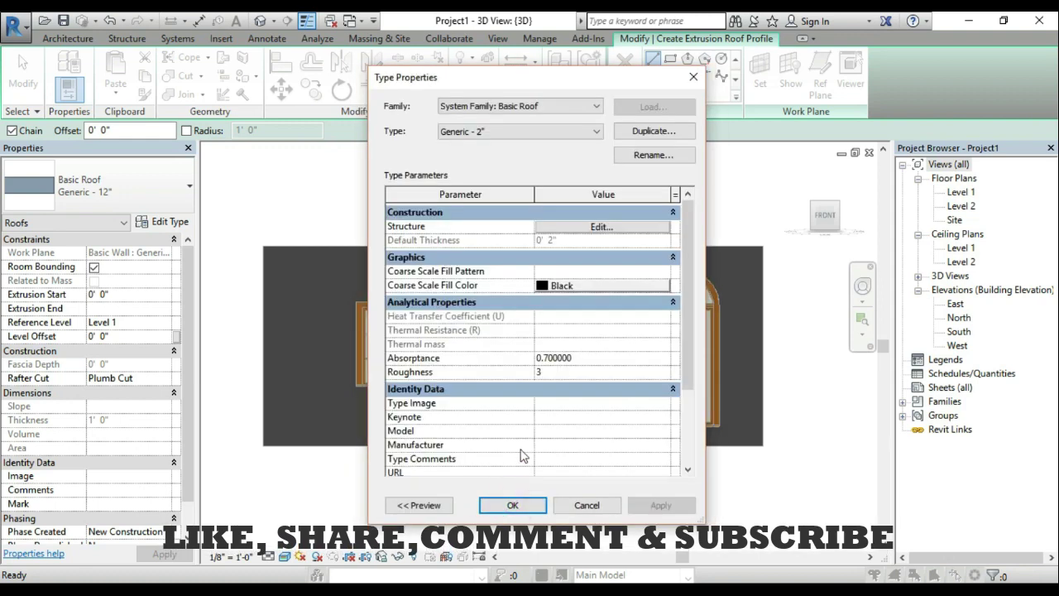
# - Apply Generic - 2" and sketch a stepped line profile over the casement window's top
pyautogui.click(513, 506)
pyautogui.scroll(3, 328, 303)
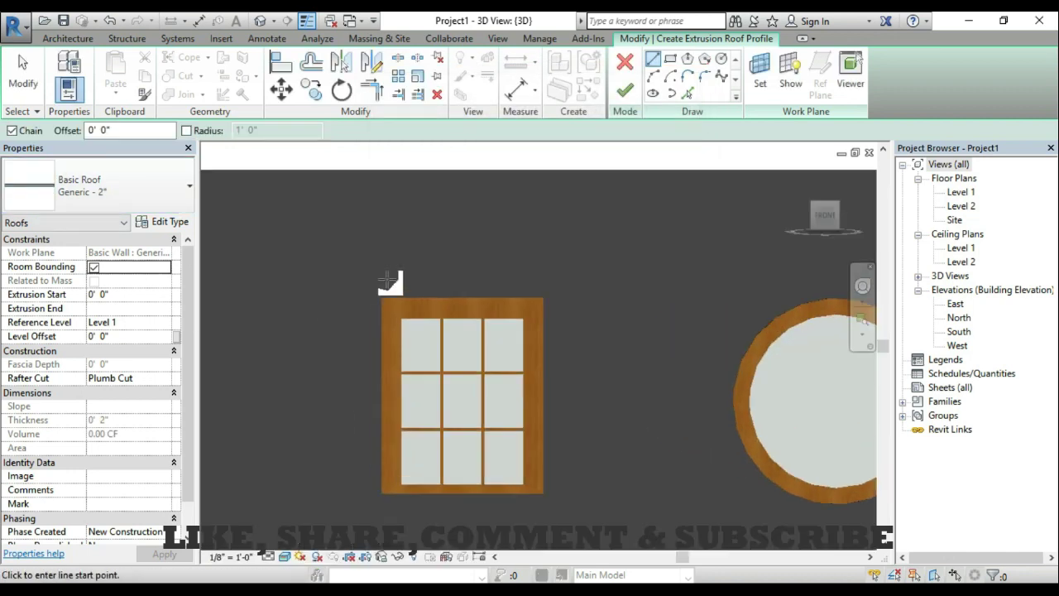
pyautogui.scroll(2, 389, 281)
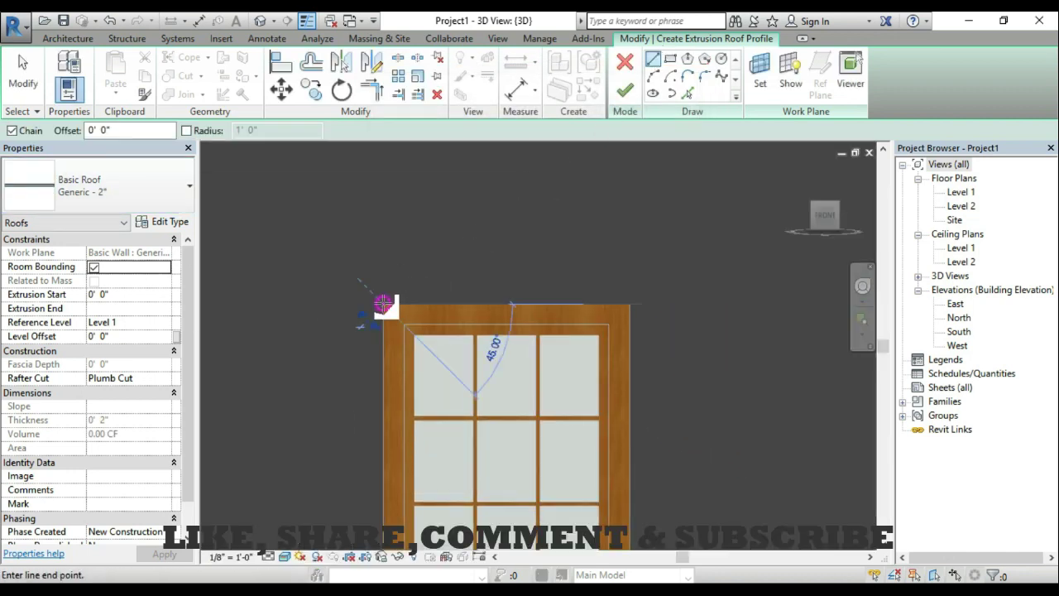
pyautogui.click(383, 304)
pyautogui.click(630, 304)
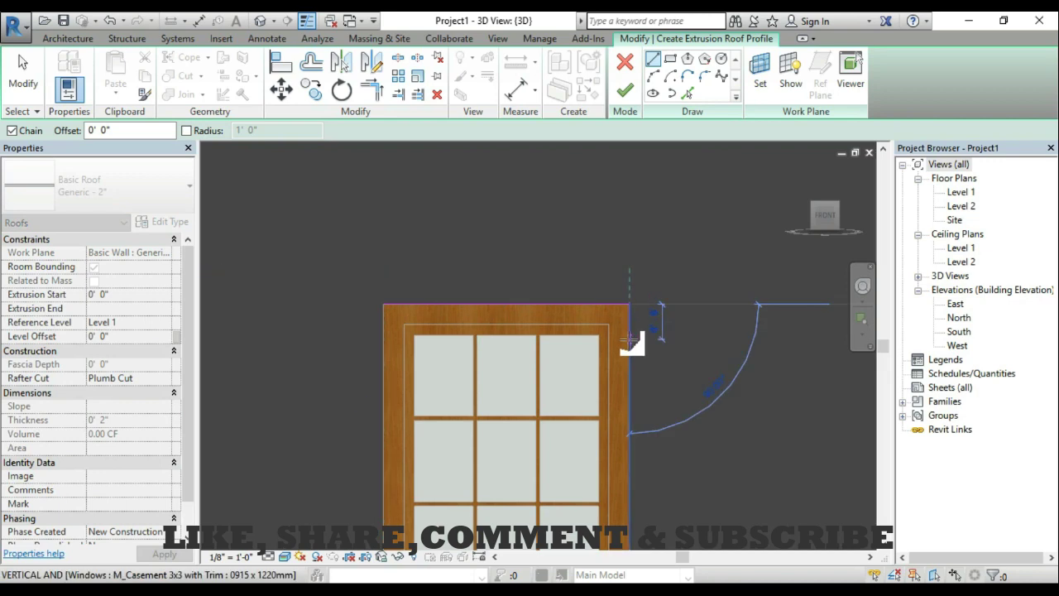
pyautogui.click(630, 345)
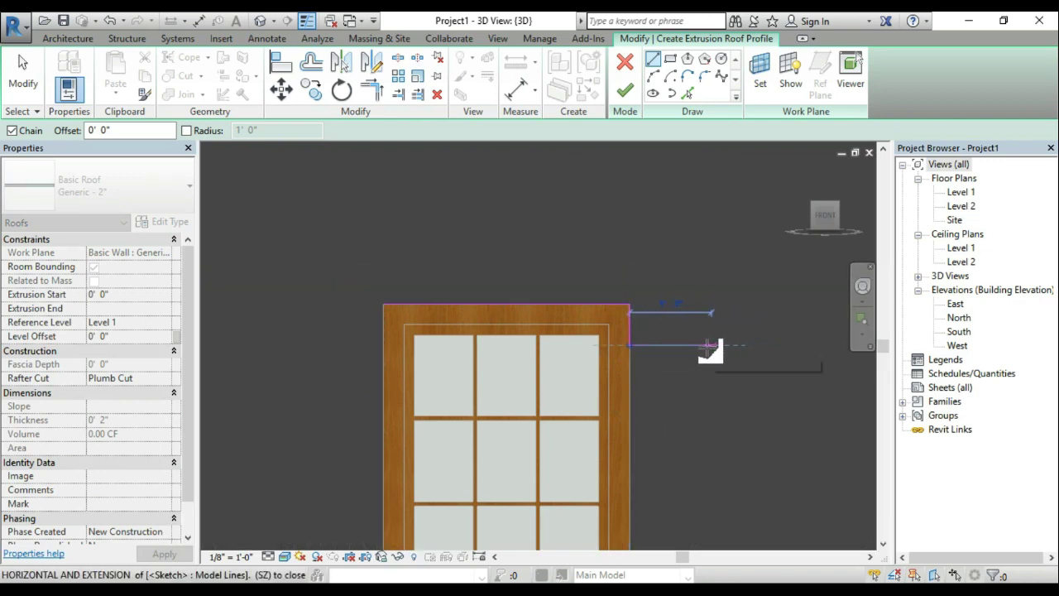
pyautogui.click(701, 345)
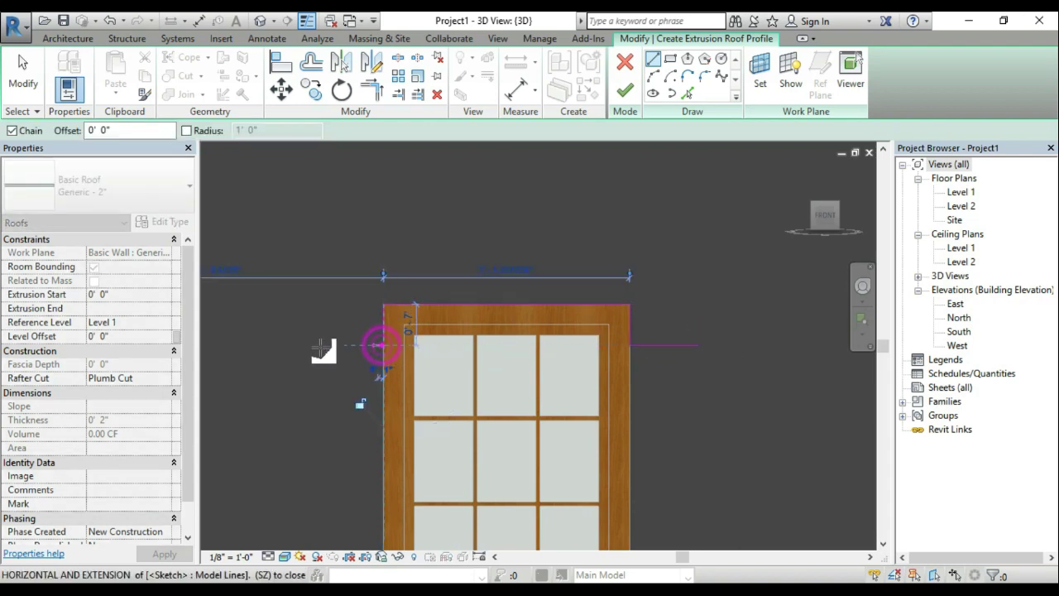
pyautogui.press('Escape')
pyautogui.press('Escape')
pyautogui.scroll(-1, 417, 369)
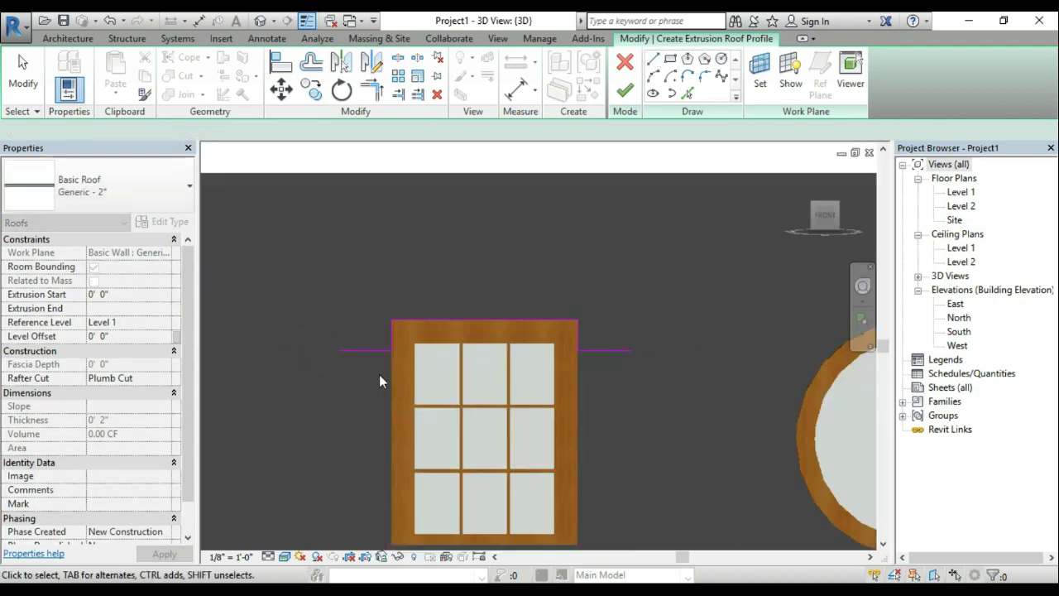
# - Switch the view's visual style to Consistent Colors
pyautogui.click(289, 556)
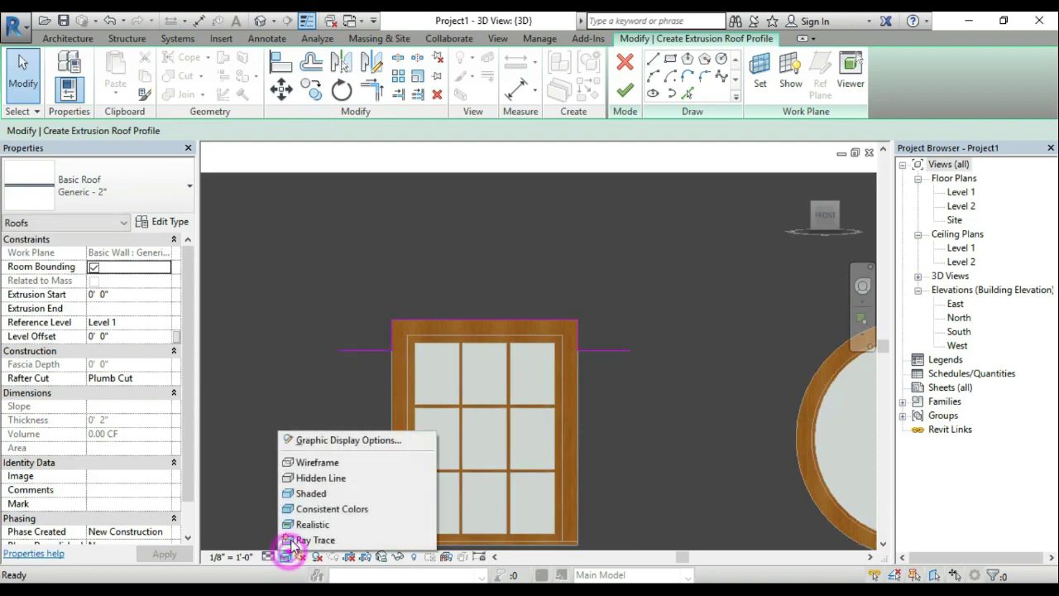
pyautogui.click(302, 510)
pyautogui.scroll(-2, 458, 402)
pyautogui.scroll(-1, 496, 329)
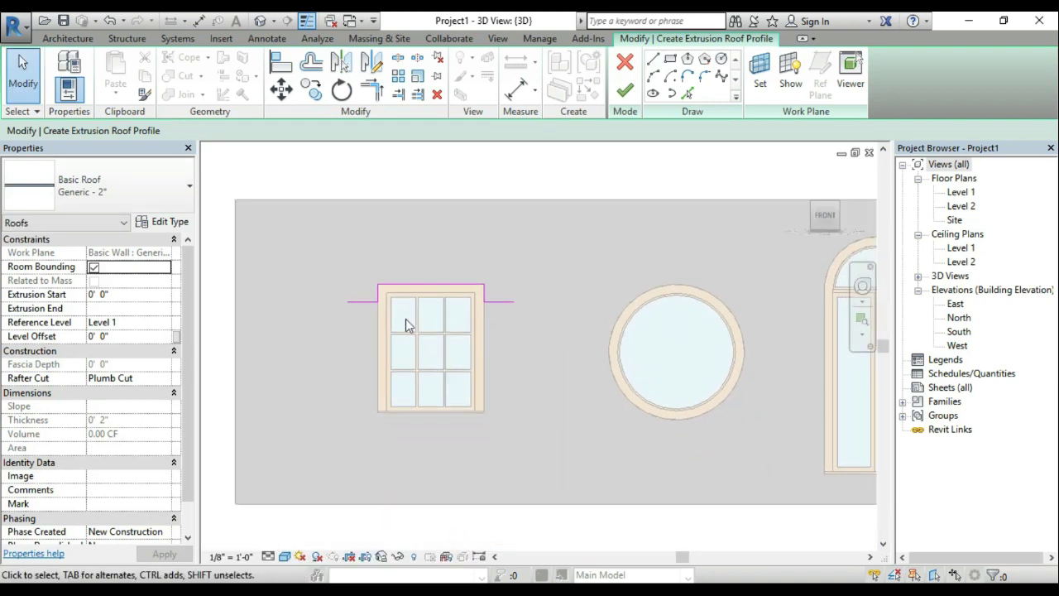
# - Finish the stepped canopy with a 2' 0" extrusion end and orbit to inspect it
pyautogui.click(626, 91)
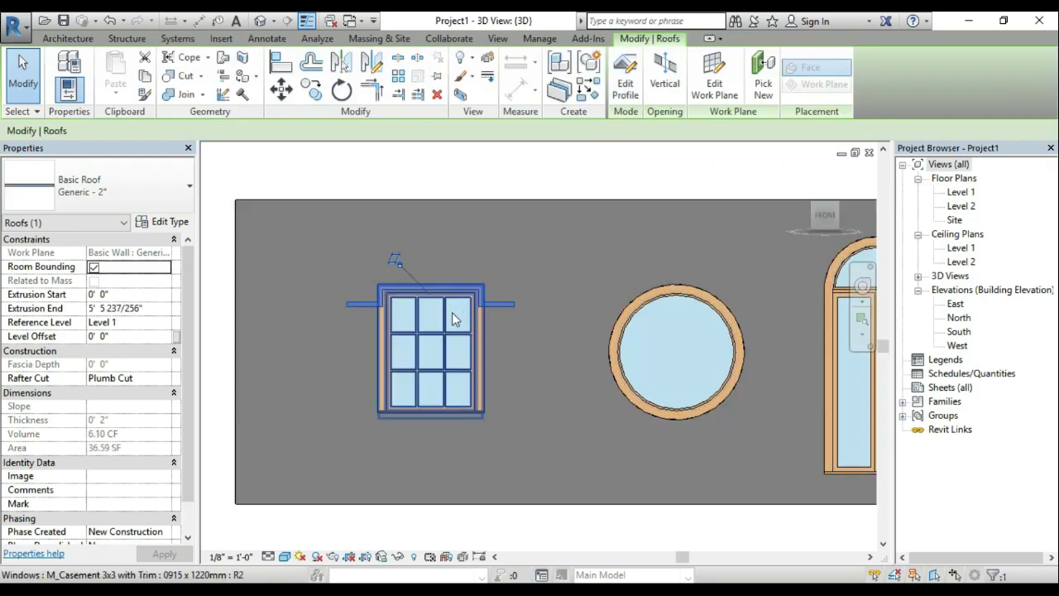
pyautogui.keyDown('shift'); pyautogui.moveTo(481, 282); pyautogui.dragTo(389, 420, button='middle'); pyautogui.keyUp('shift')
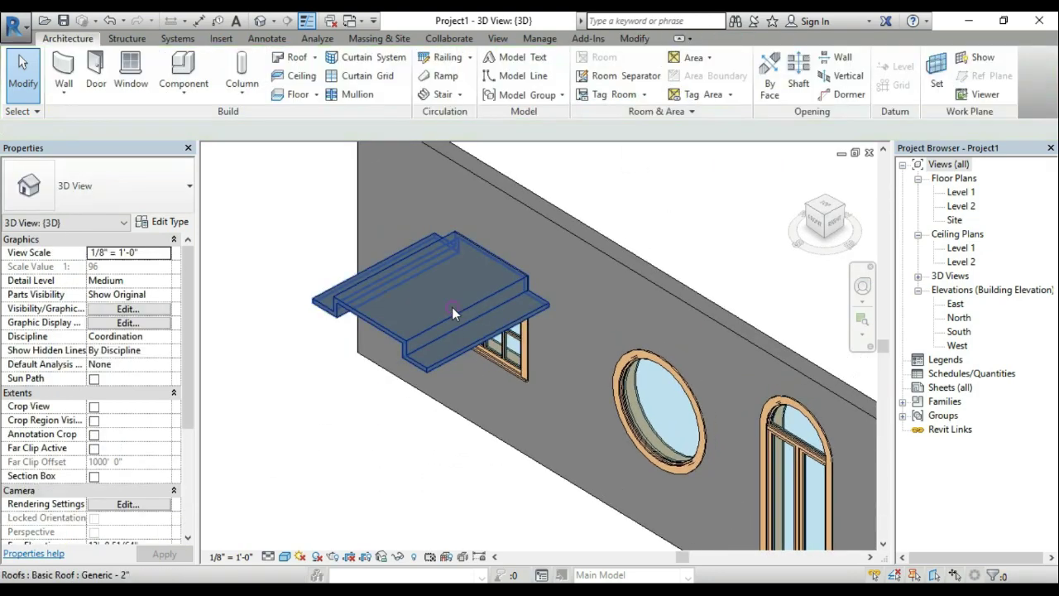
pyautogui.moveTo(455, 307)
pyautogui.keyDown('shift'); pyautogui.mouseDown(button='middle')
pyautogui.moveTo(520, 287)
pyautogui.moveTo(714, 290)
pyautogui.moveTo(615, 342)
pyautogui.moveTo(715, 364)
pyautogui.mouseUp(button='middle'); pyautogui.keyUp('shift')
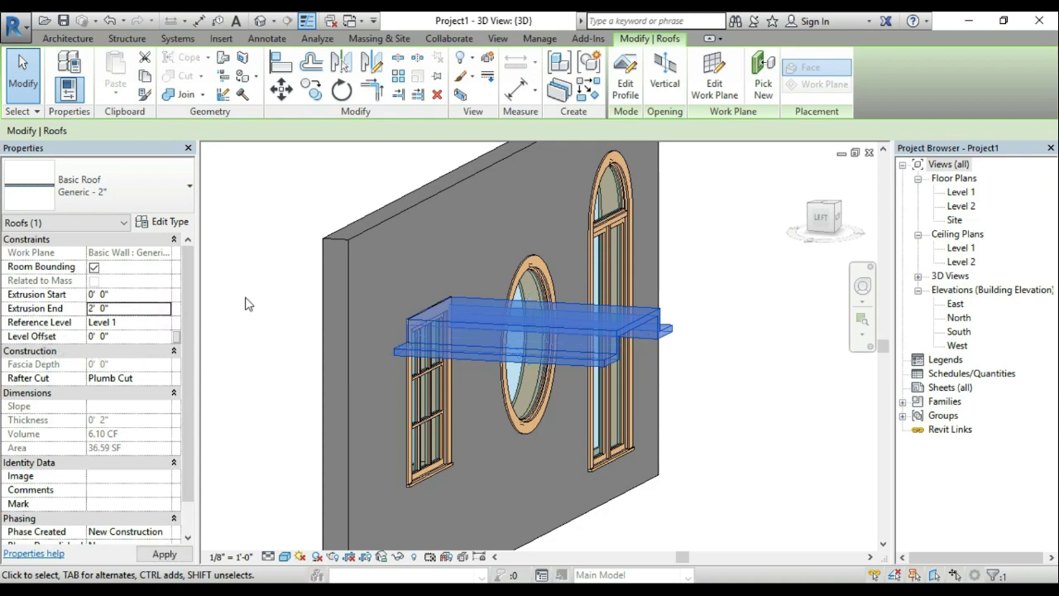
pyautogui.click(259, 254)
pyautogui.moveTo(367, 313)
pyautogui.keyDown('shift'); pyautogui.mouseDown(button='middle')
pyautogui.moveTo(344, 303)
pyautogui.moveTo(620, 353)
pyautogui.mouseUp(button='middle'); pyautogui.keyUp('shift')
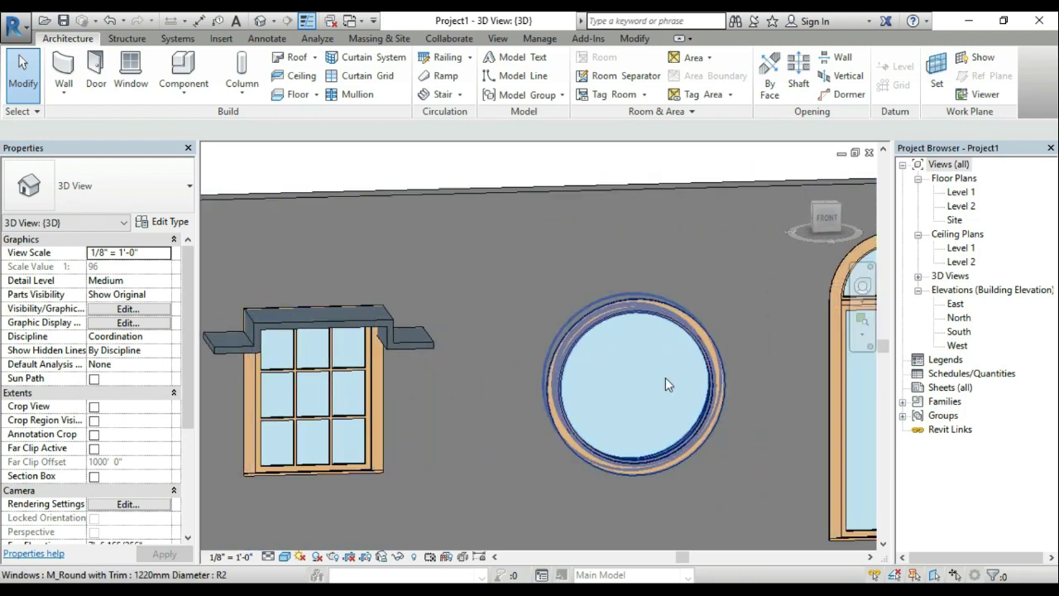
pyautogui.click(826, 220)
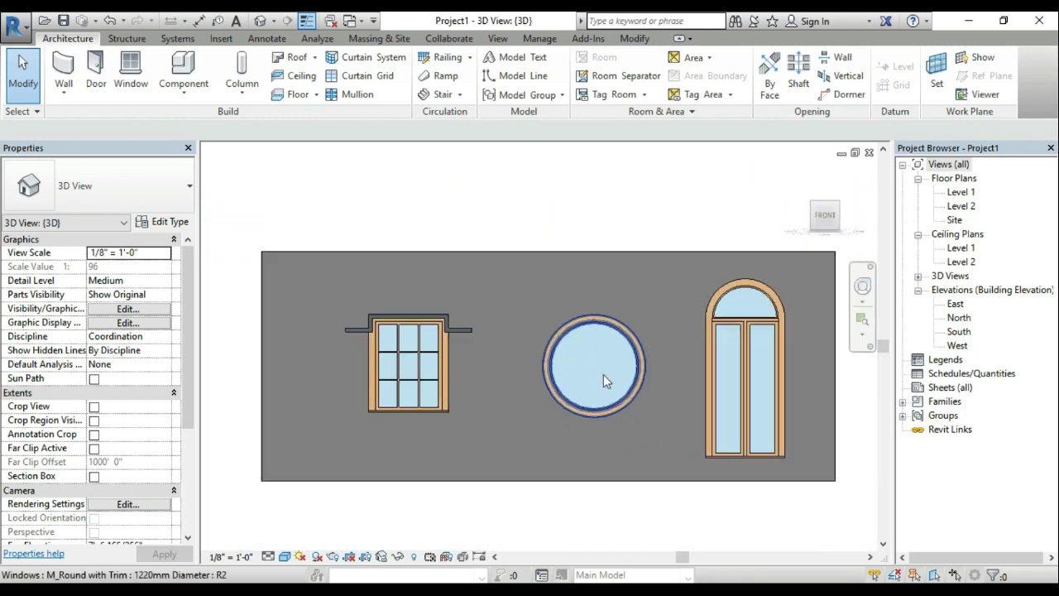
pyautogui.click(315, 58)
pyautogui.click(331, 107)
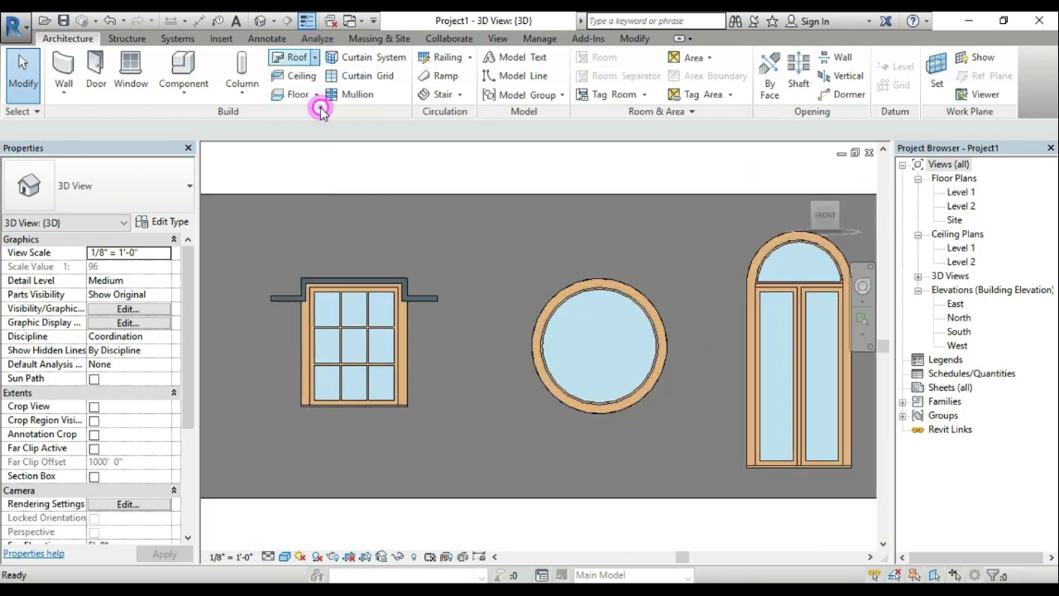
pyautogui.click(470, 395)
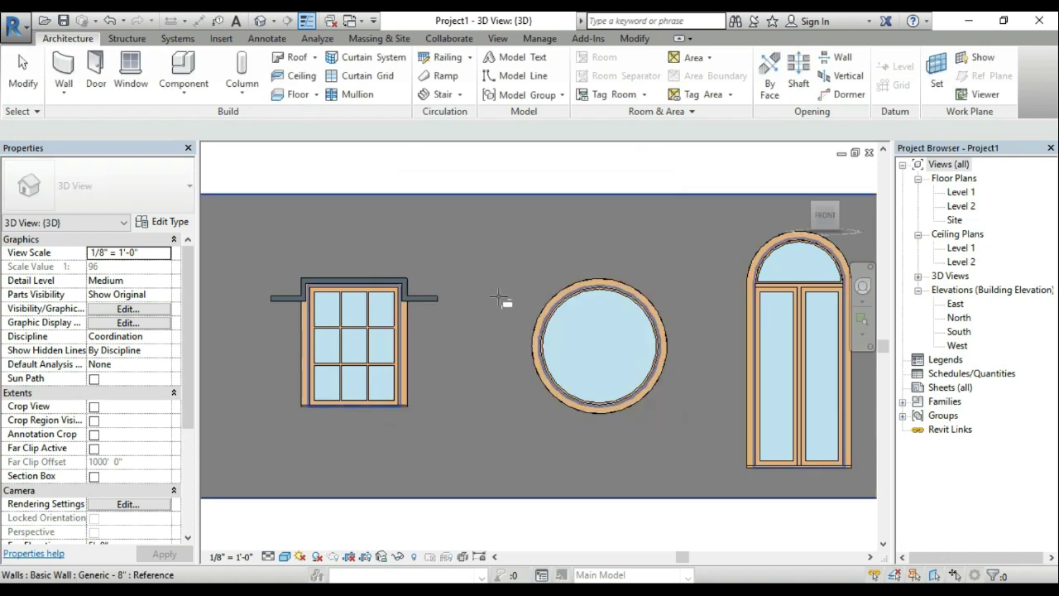
pyautogui.click(503, 289)
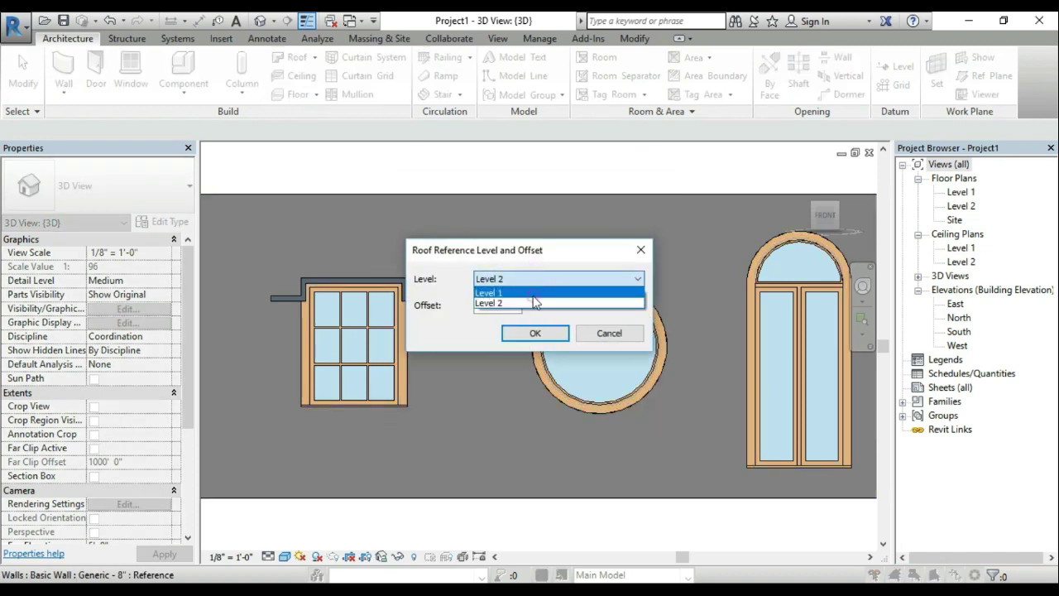
pyautogui.click(536, 332)
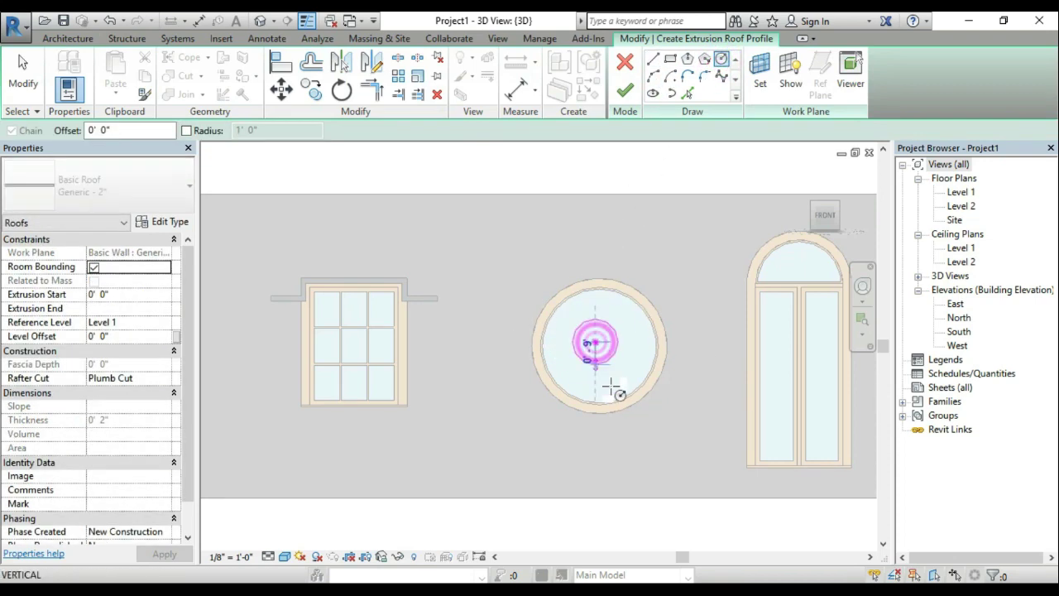
pyautogui.click(621, 416)
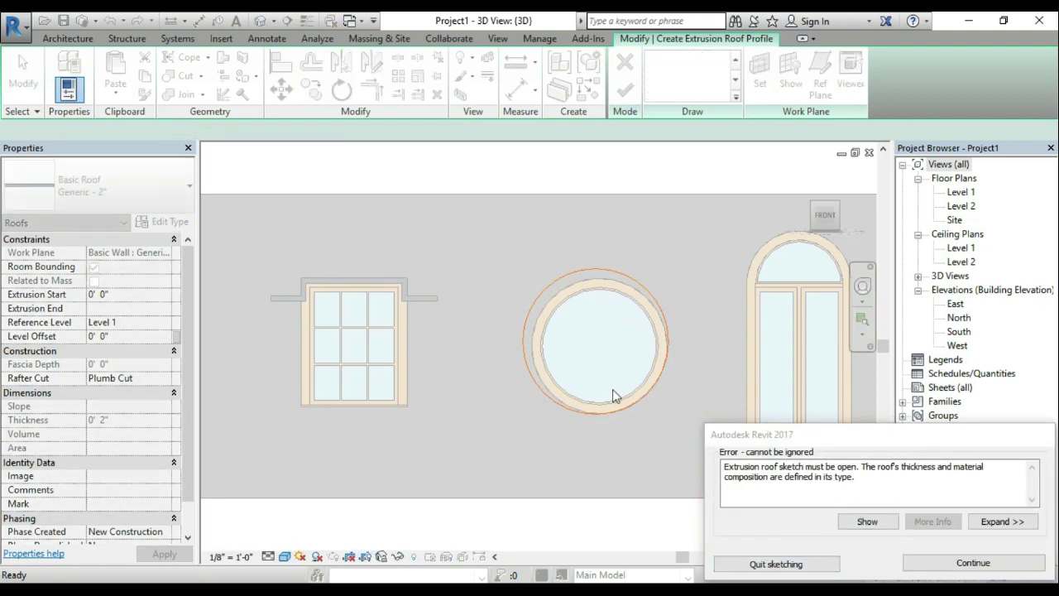
pyautogui.click(828, 564)
pyautogui.click(585, 321)
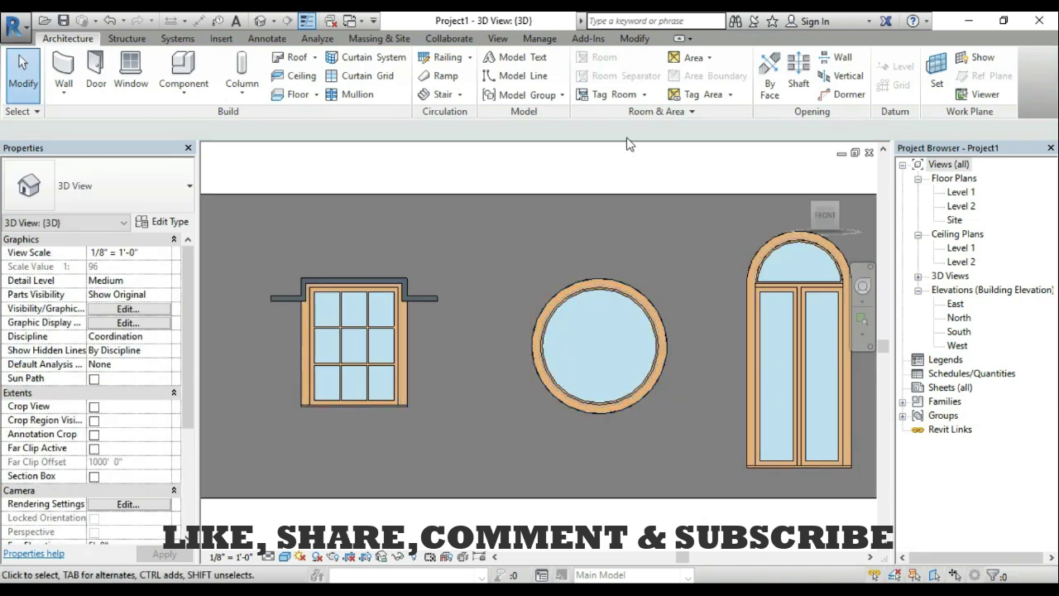
# - Start a second Roof by Extrusion on the wall face, accepting Level 2 with zero offset
pyautogui.click(315, 58)
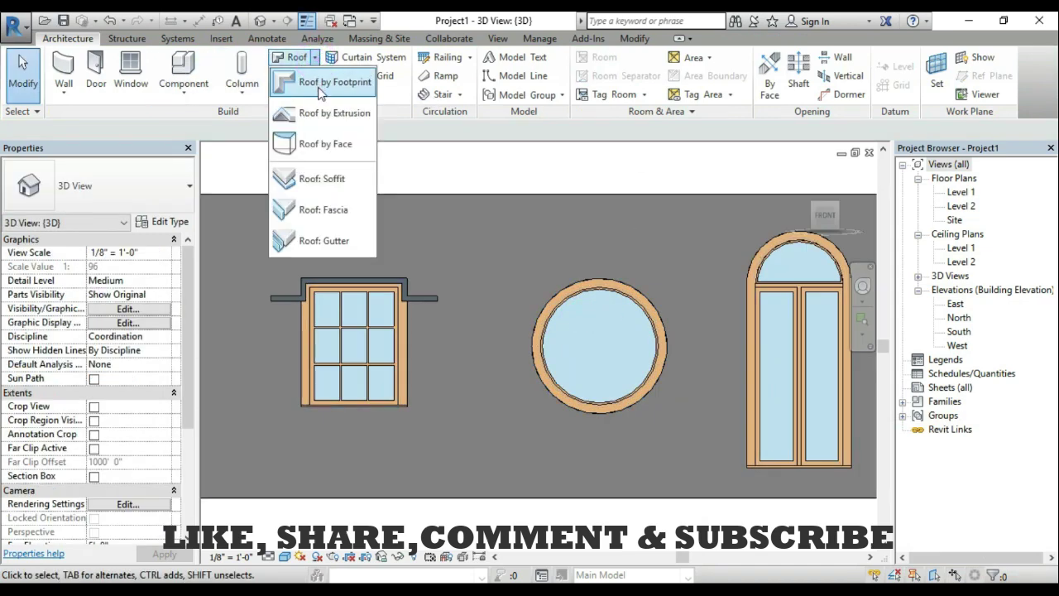
pyautogui.click(324, 112)
pyautogui.click(487, 395)
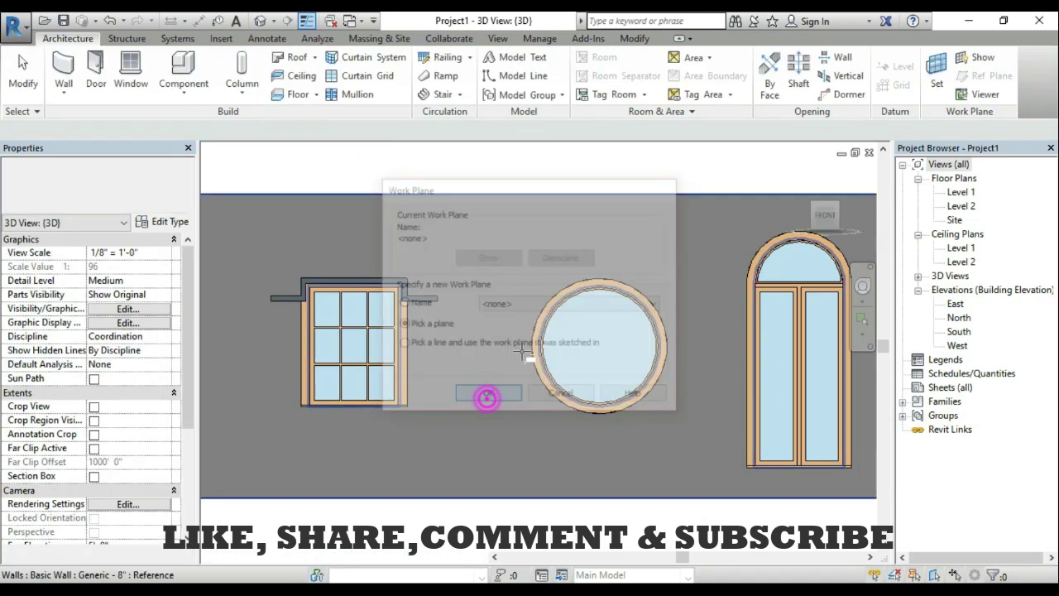
pyautogui.click(670, 230)
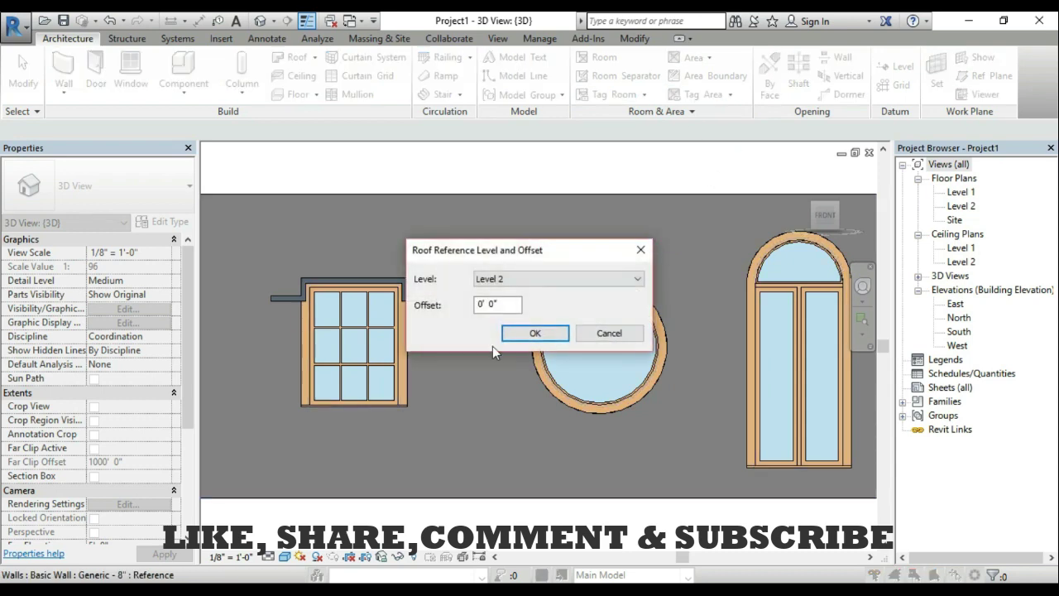
pyautogui.click(536, 333)
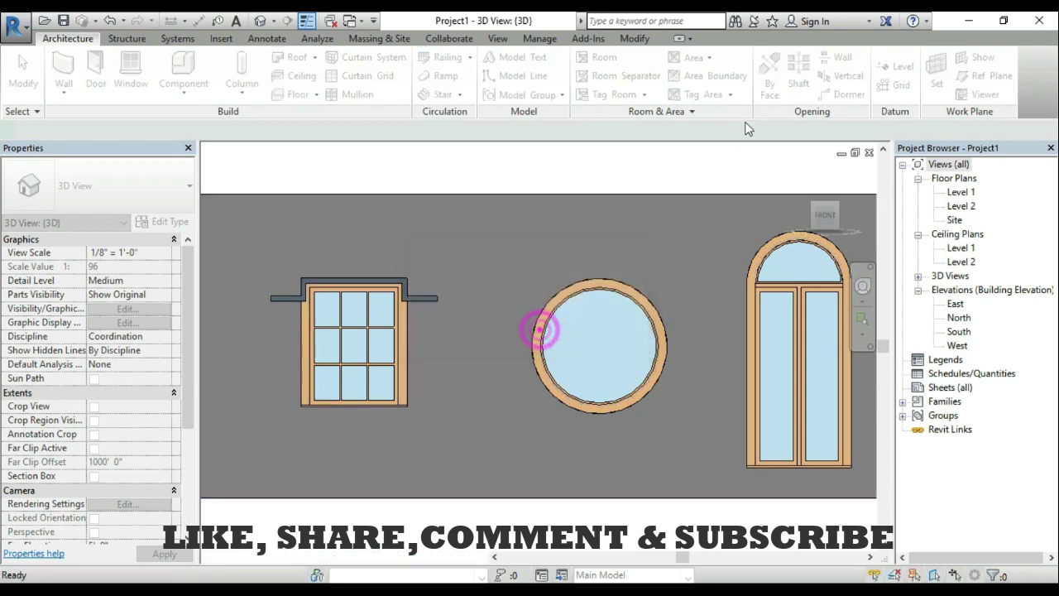
# - Sketch a Start-End-Radius arc over the round window and finish the roof
pyautogui.click(654, 76)
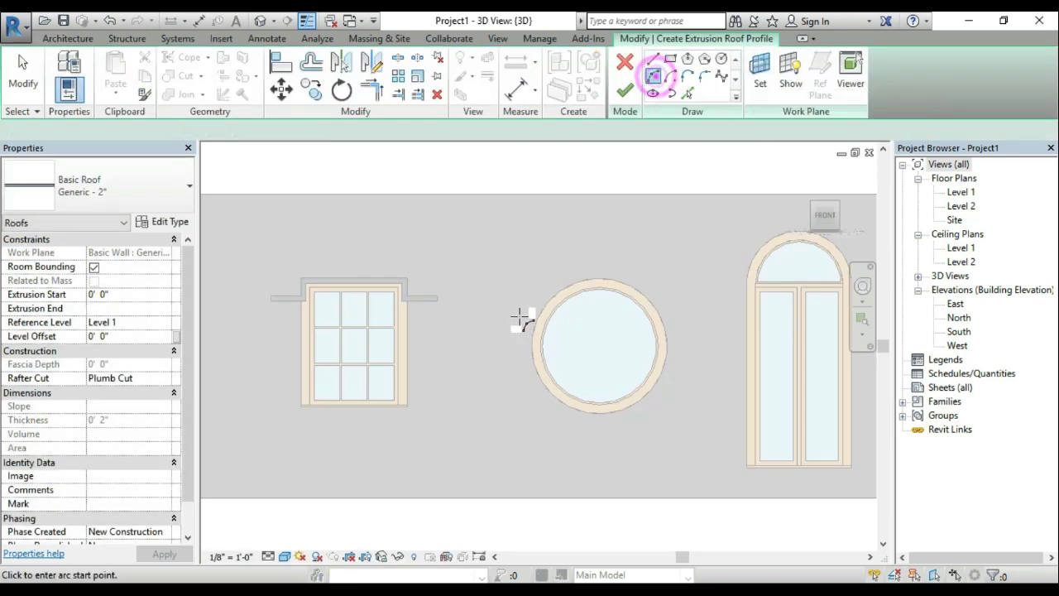
pyautogui.click(531, 342)
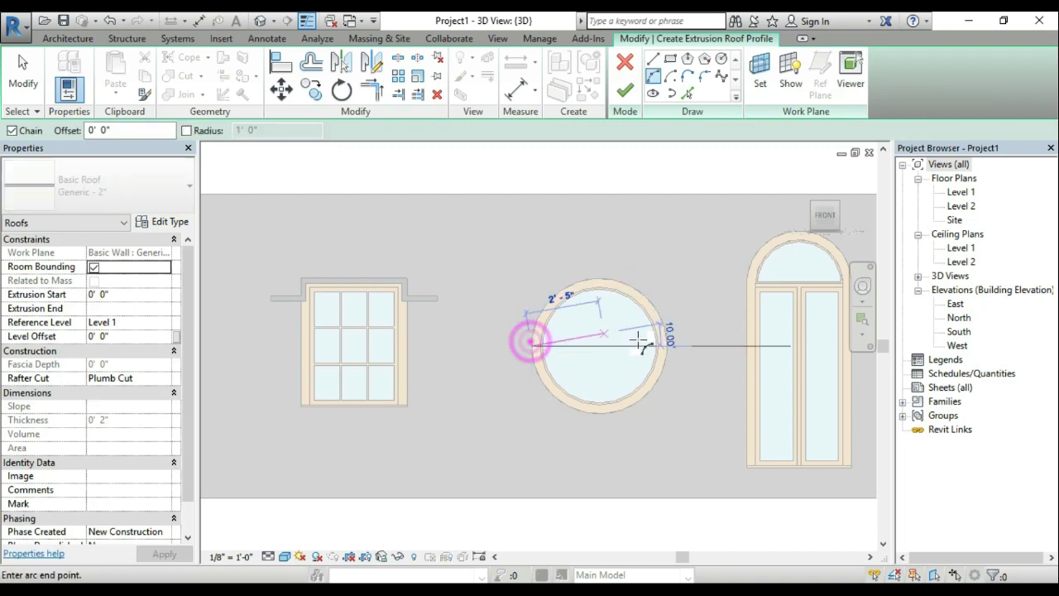
pyautogui.click(666, 346)
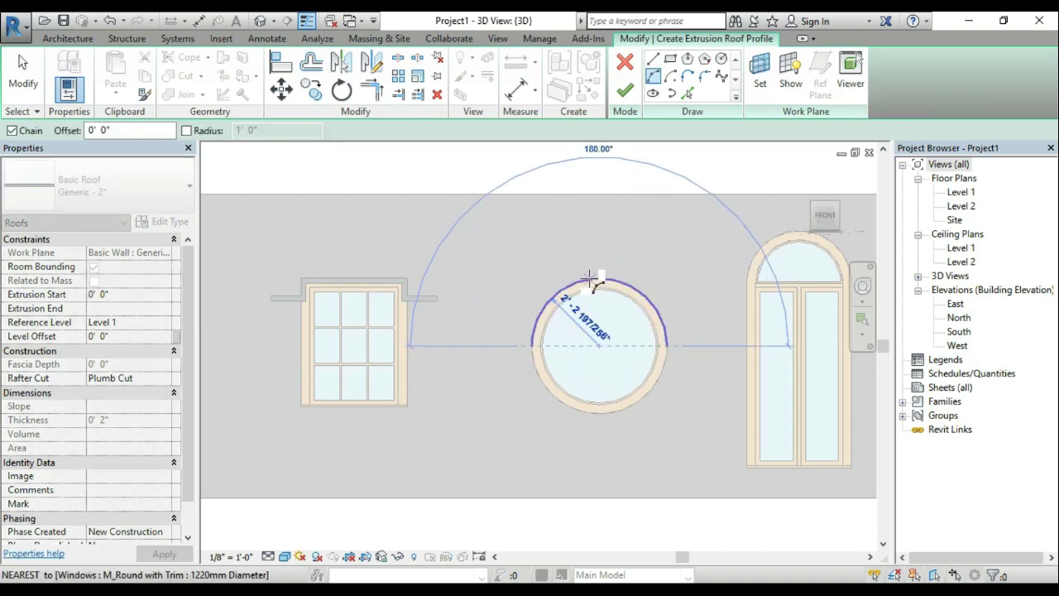
pyautogui.click(589, 278)
pyautogui.click(625, 89)
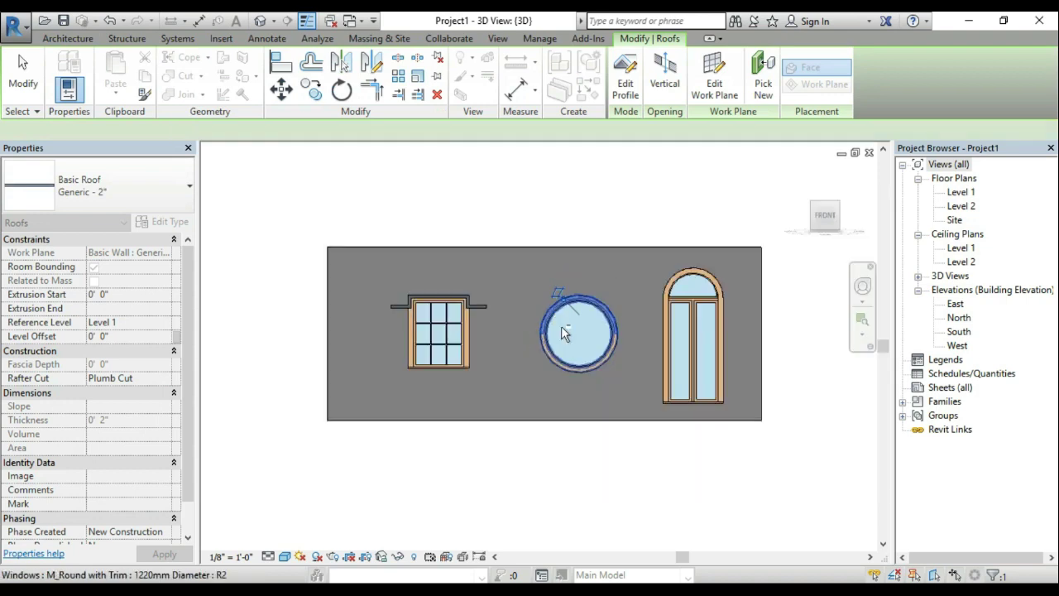
pyautogui.keyDown('shift'); pyautogui.moveTo(561, 326); pyautogui.dragTo(576, 290, button='middle'); pyautogui.keyUp('shift')
# - Shorten the round window's curved canopy to project about 1' 8" from the wall
pyautogui.scroll(2, 582, 295)
pyautogui.scroll(2, 582, 296)
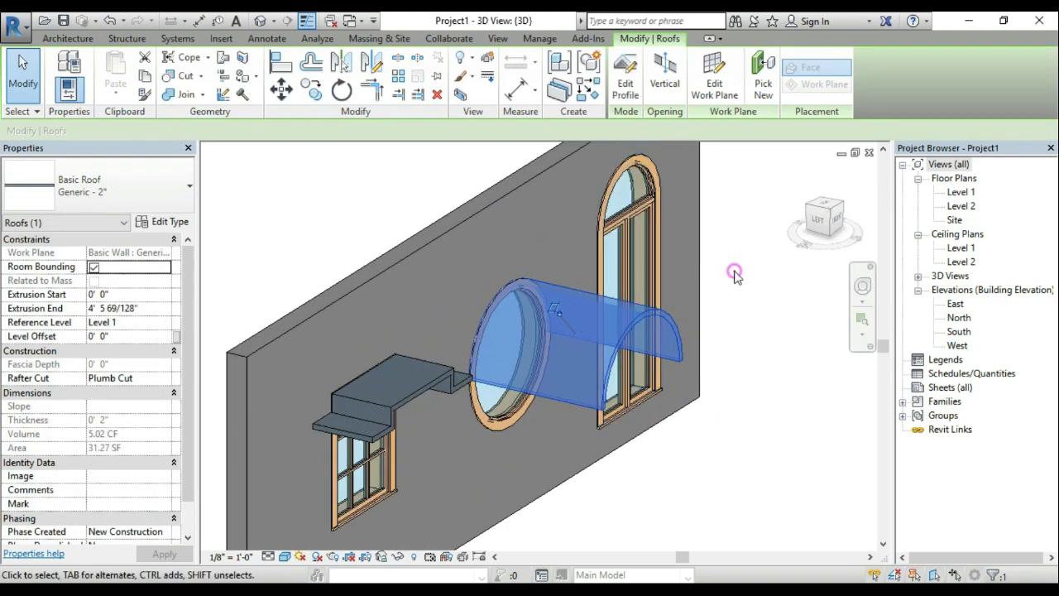
pyautogui.click(735, 275)
pyautogui.click(647, 352)
pyautogui.moveTo(577, 331); pyautogui.dragTo(534, 302)
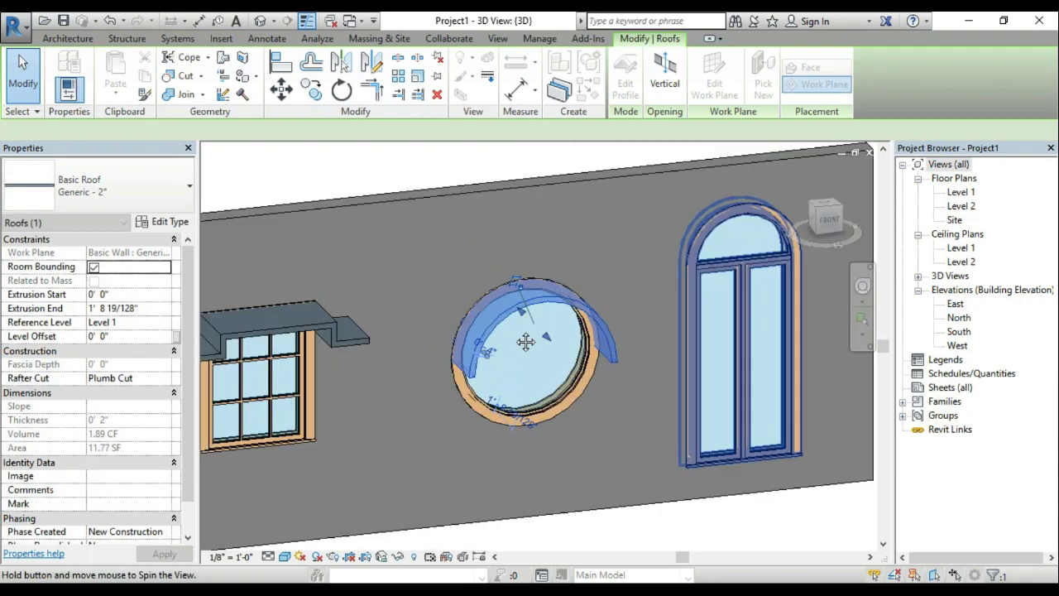
# - Delete the stepped canopy above the casement window
pyautogui.moveTo(534, 302)
pyautogui.keyDown('shift'); pyautogui.mouseDown(button='middle')
pyautogui.moveTo(521, 277)
pyautogui.moveTo(707, 245)
pyautogui.mouseUp(button='middle'); pyautogui.keyUp('shift')
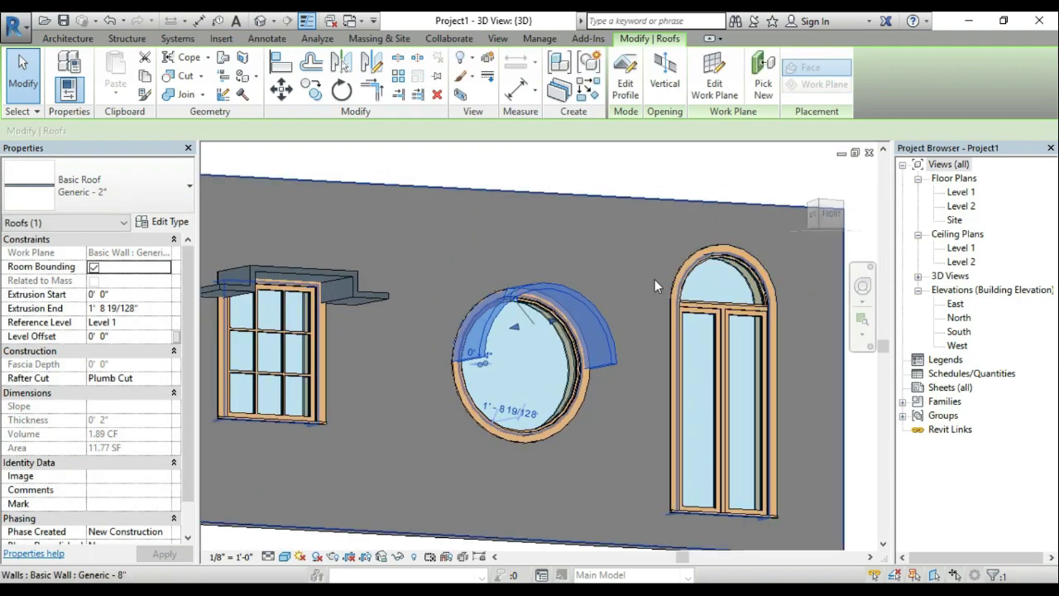
pyautogui.scroll(-2, 612, 273)
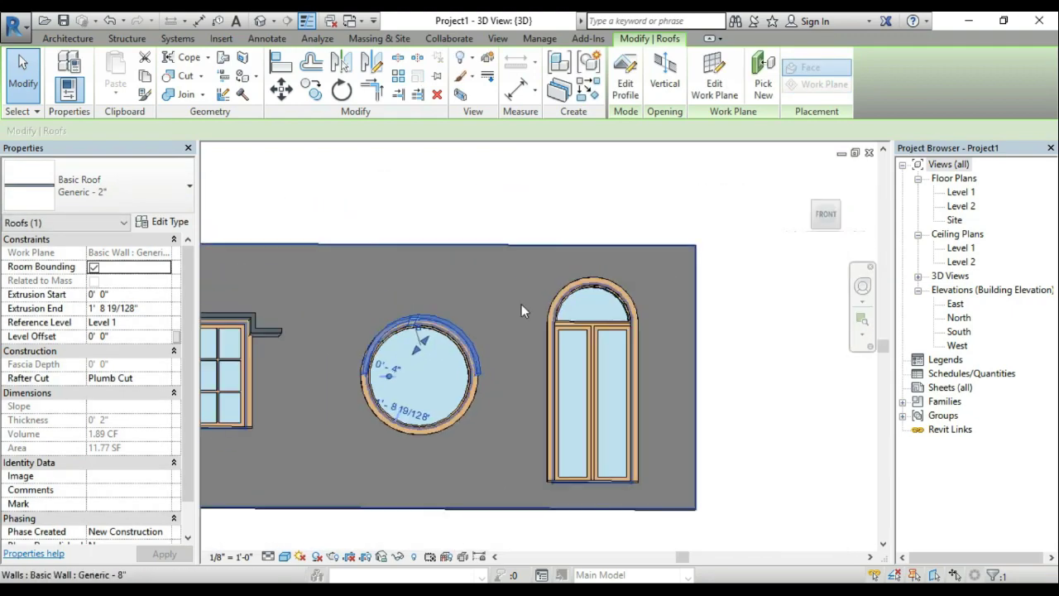
pyautogui.moveTo(521, 304); pyautogui.dragTo(572, 334, button='middle')
pyautogui.scroll(1, 446, 455)
pyautogui.moveTo(445, 455); pyautogui.dragTo(409, 367, button='middle')
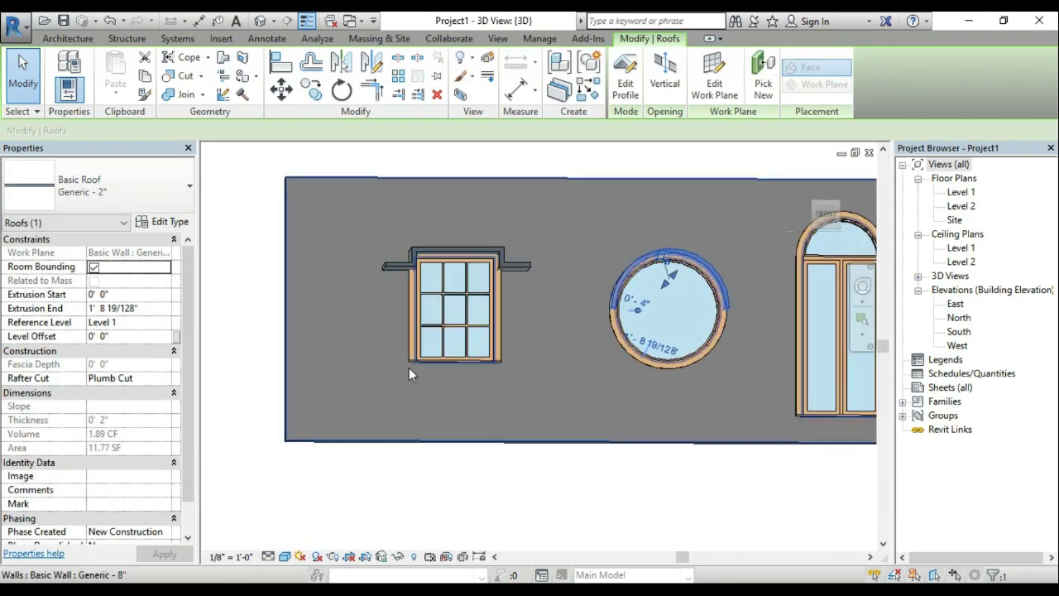
pyautogui.scroll(3, 408, 368)
pyautogui.keyDown('shift'); pyautogui.moveTo(504, 369); pyautogui.dragTo(510, 372, button='middle'); pyautogui.keyUp('shift')
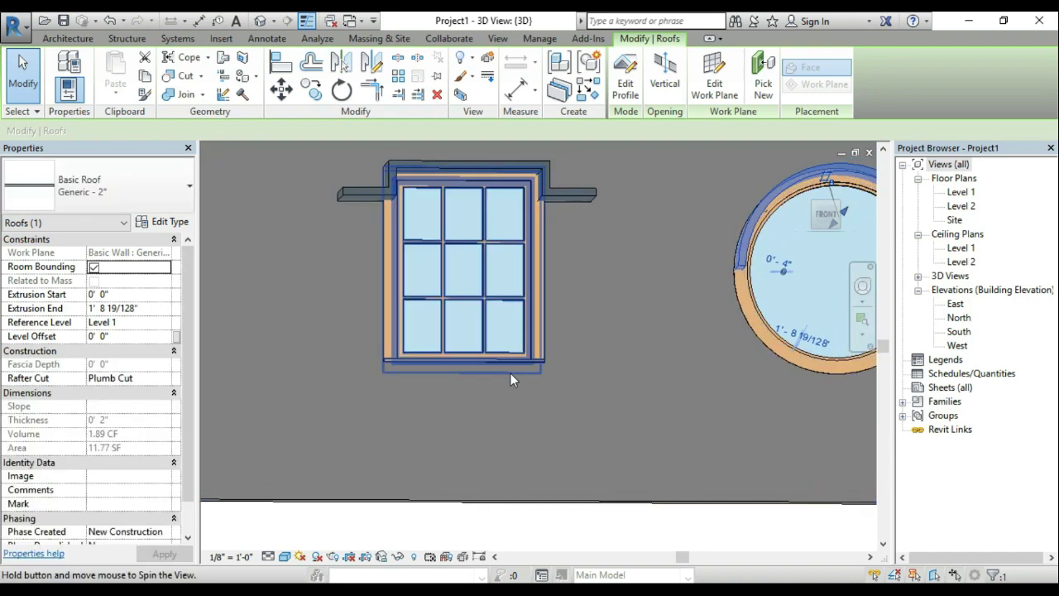
pyautogui.click(508, 164)
pyautogui.press('Delete')
pyautogui.moveTo(508, 218); pyautogui.dragTo(508, 288, button='middle')
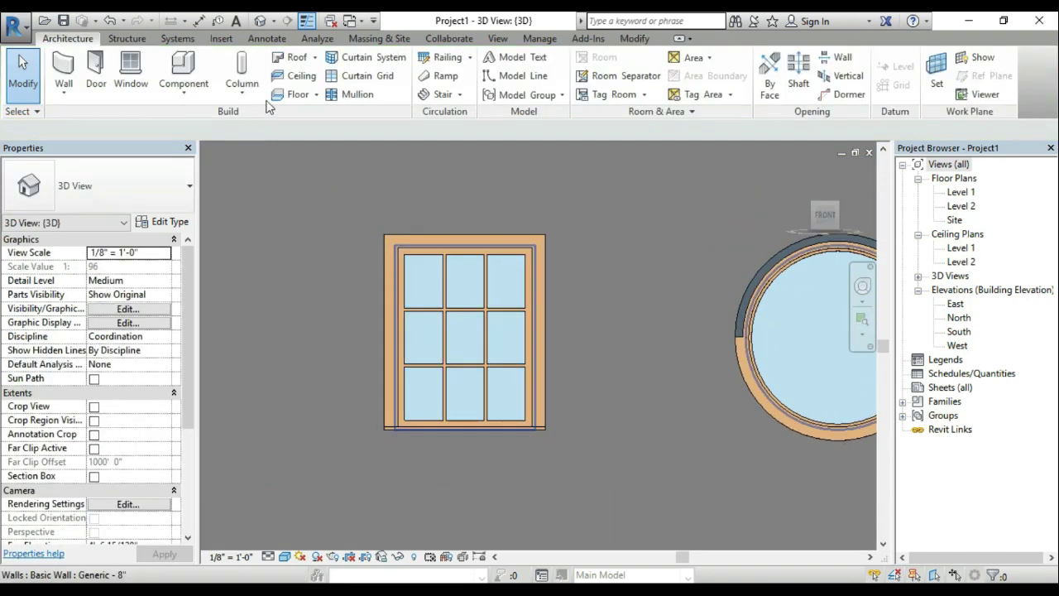
# - Start a new Roof by Extrusion sketched on the wall face, accepting the default reference level
pyautogui.click(314, 58)
pyautogui.click(312, 110)
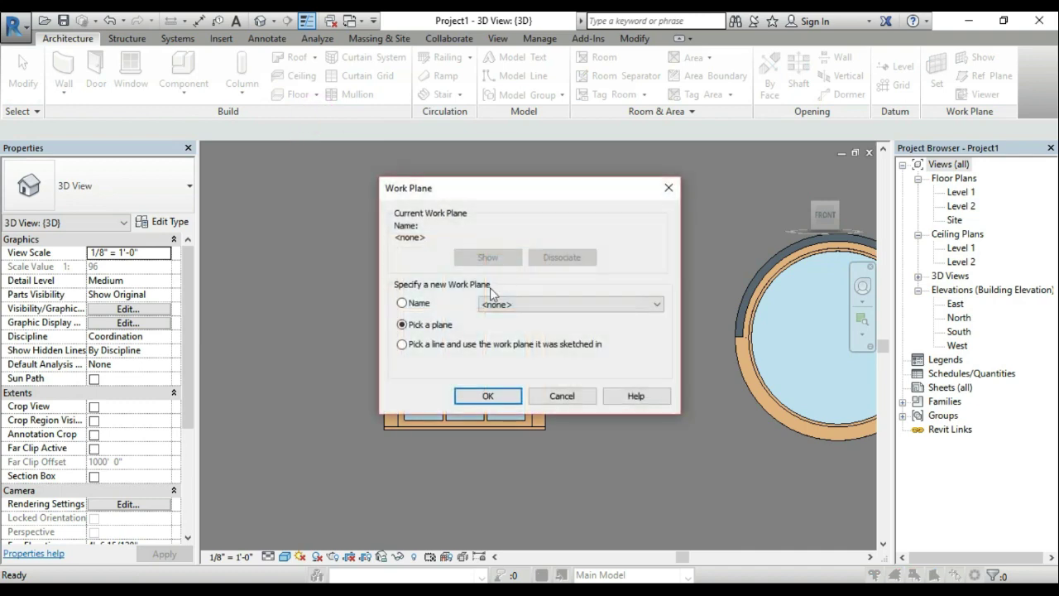
pyautogui.click(496, 398)
pyautogui.click(538, 290)
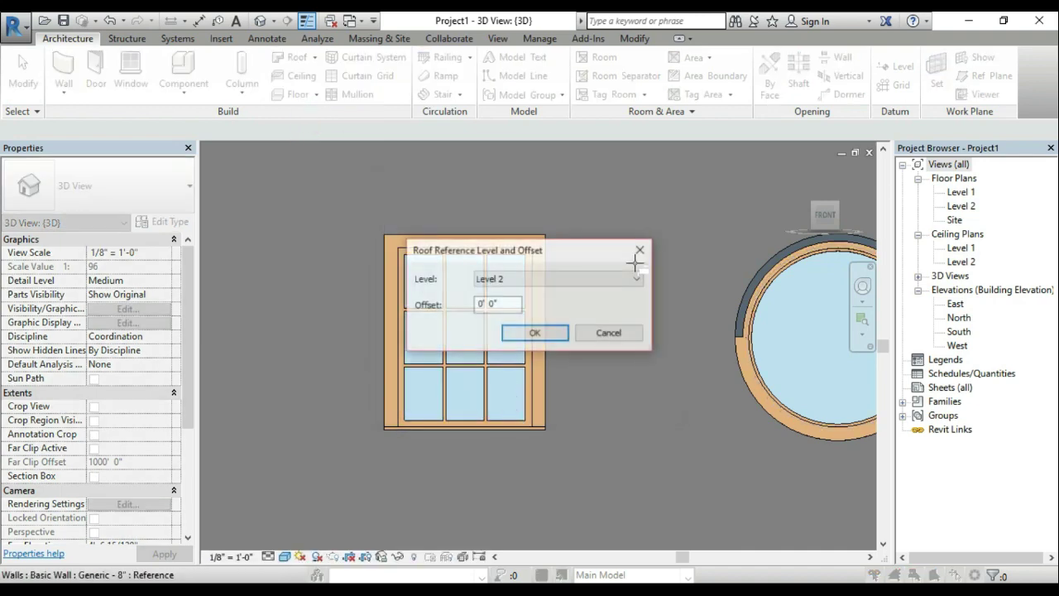
pyautogui.click(535, 334)
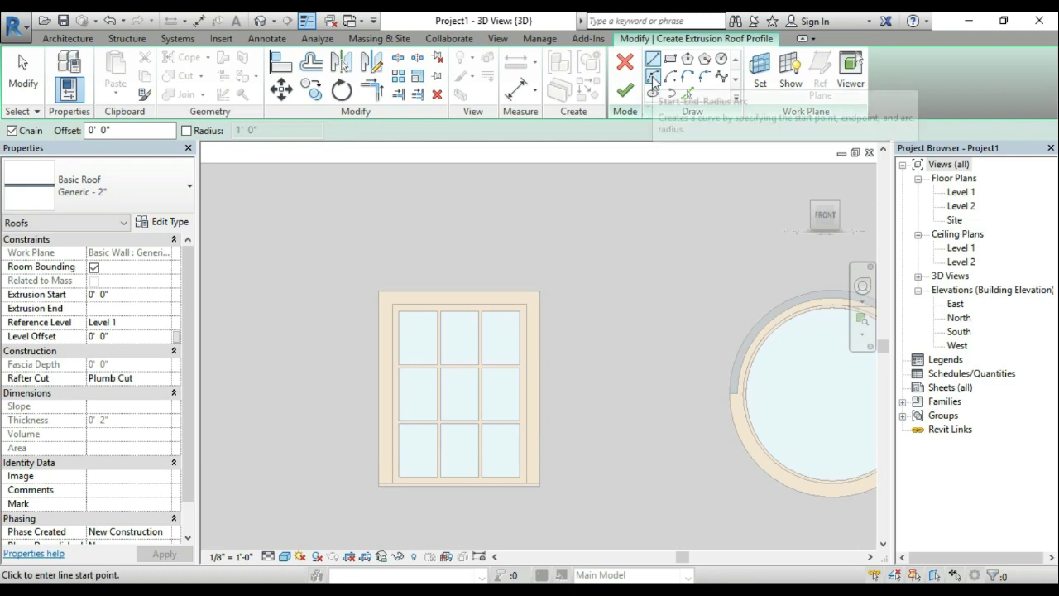
# - Sketch three joined Start-End-Radius arcs over the casement window and finish the profile
pyautogui.click(653, 75)
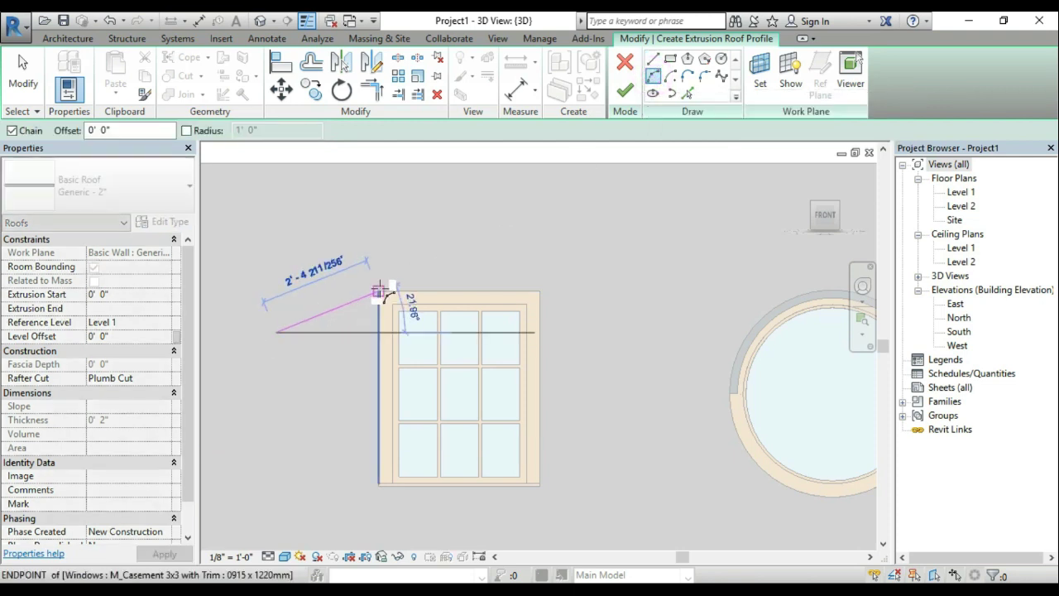
pyautogui.click(379, 289)
pyautogui.click(546, 291)
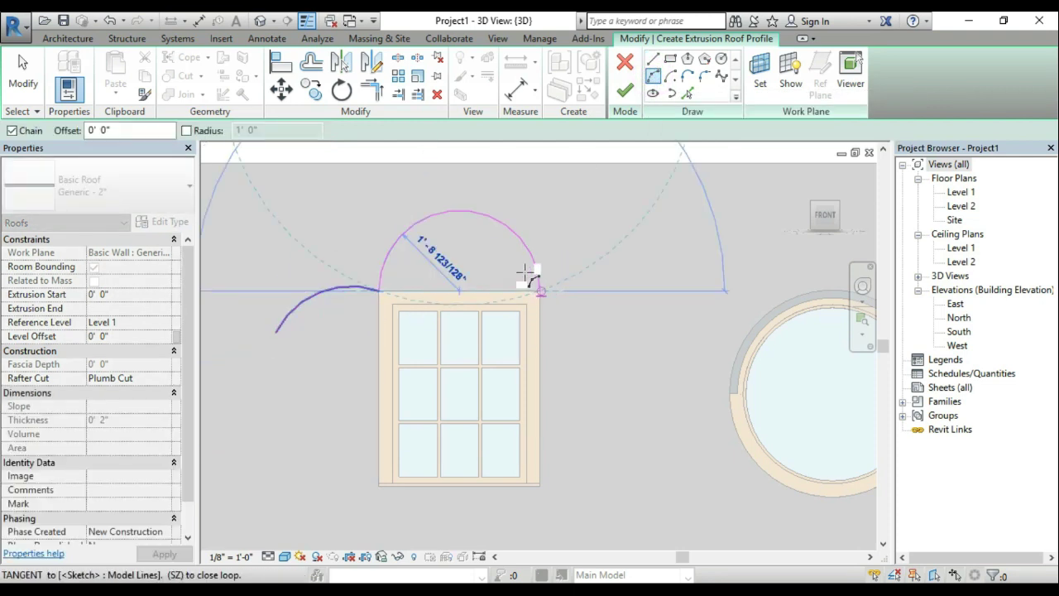
pyautogui.click(513, 270)
pyautogui.click(609, 322)
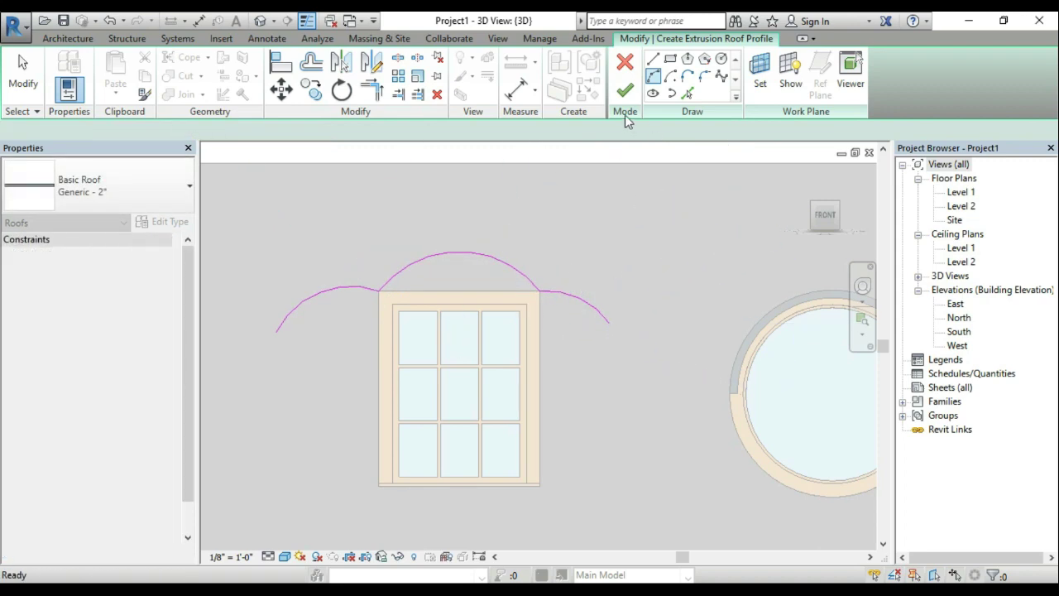
pyautogui.click(625, 89)
# - Shorten the scalloped canopy's projection to about 2' 11" and orbit to inspect it from several angles
pyautogui.moveTo(612, 248)
pyautogui.keyDown('shift'); pyautogui.mouseDown(button='middle')
pyautogui.moveTo(663, 366)
pyautogui.moveTo(674, 367)
pyautogui.mouseUp(button='middle'); pyautogui.keyUp('shift')
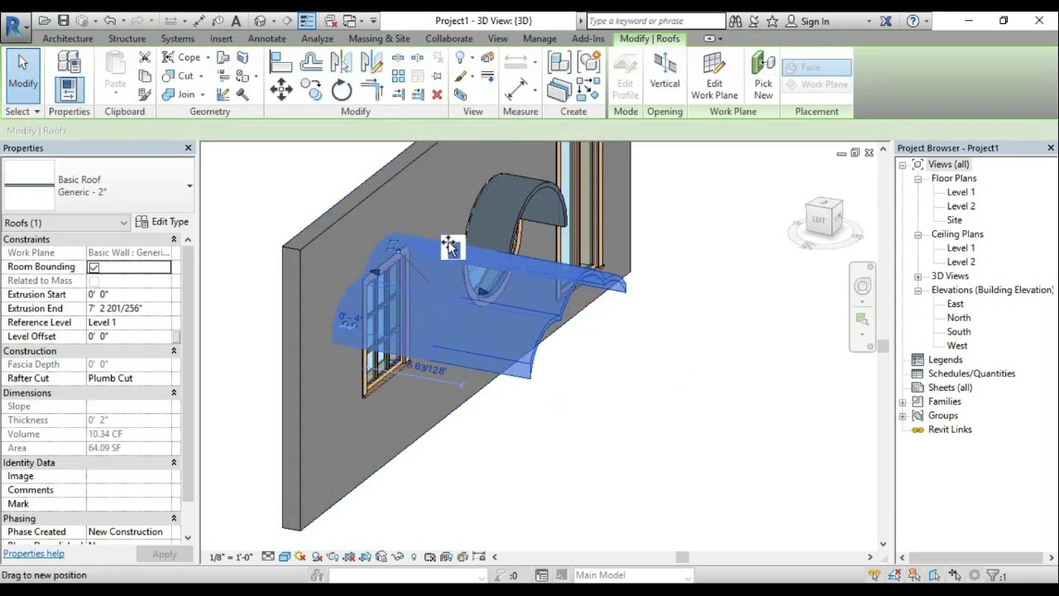
pyautogui.moveTo(449, 247); pyautogui.dragTo(536, 286)
pyautogui.keyDown('shift'); pyautogui.moveTo(536, 285); pyautogui.dragTo(453, 290, button='middle'); pyautogui.keyUp('shift')
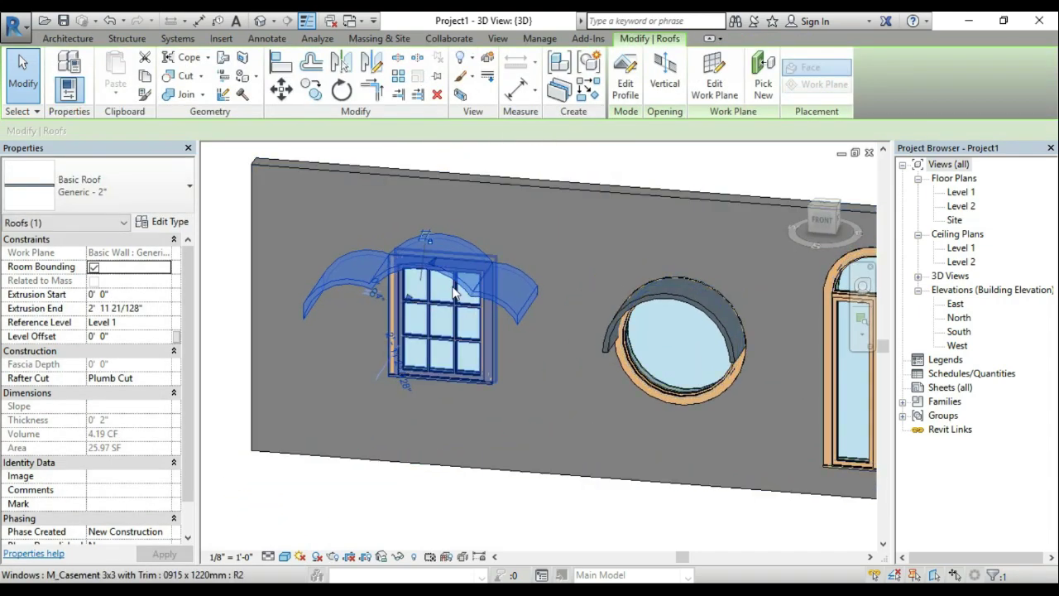
pyautogui.moveTo(499, 203)
pyautogui.keyDown('shift'); pyautogui.mouseDown(button='middle')
pyautogui.moveTo(497, 224)
pyautogui.moveTo(418, 227)
pyautogui.mouseUp(button='middle'); pyautogui.keyUp('shift')
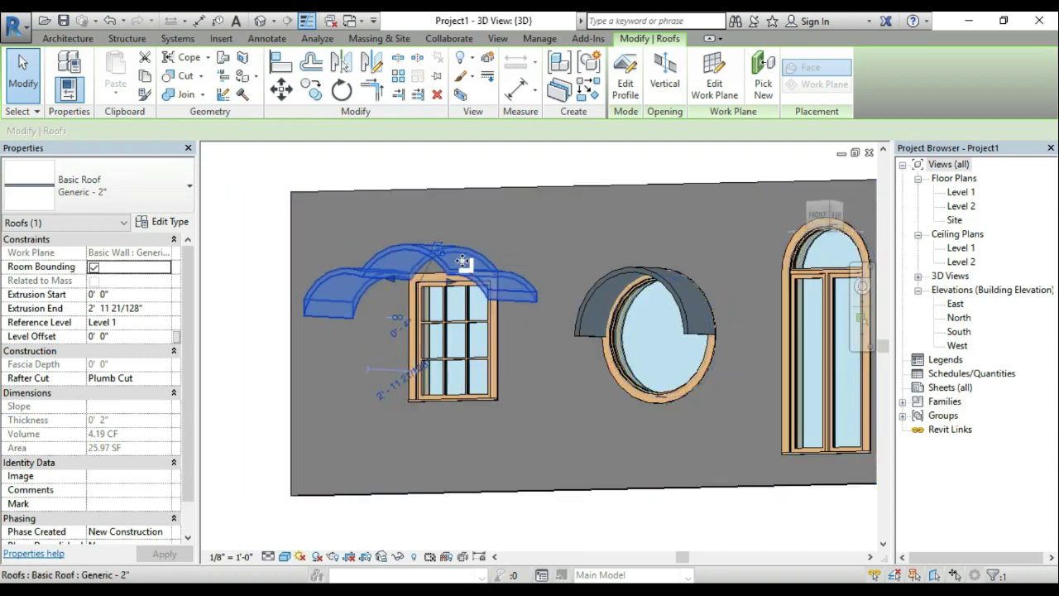
pyautogui.keyDown('shift'); pyautogui.moveTo(476, 306); pyautogui.dragTo(604, 347, button='middle'); pyautogui.keyUp('shift')
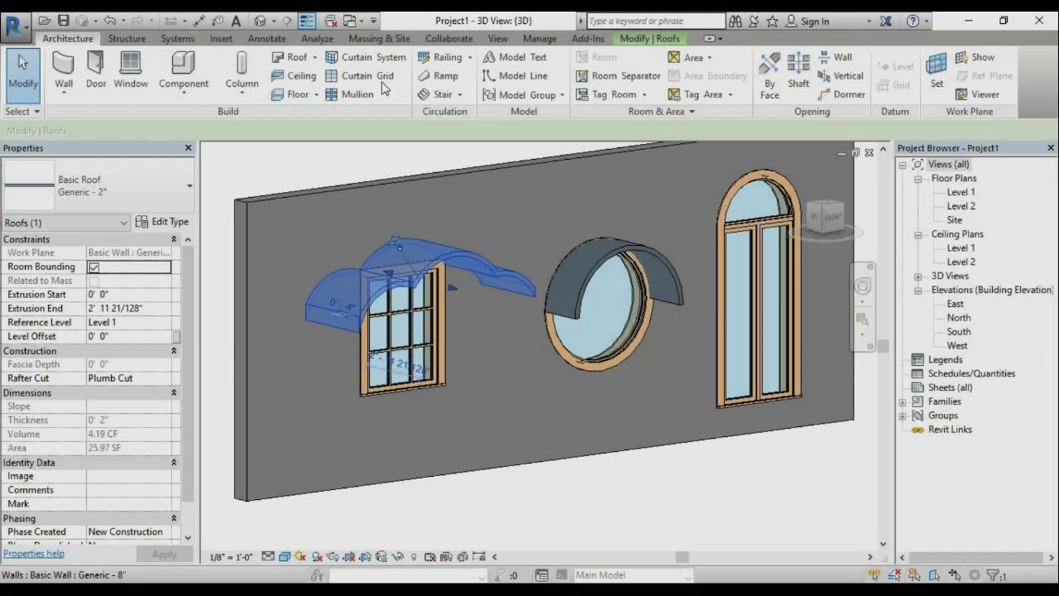